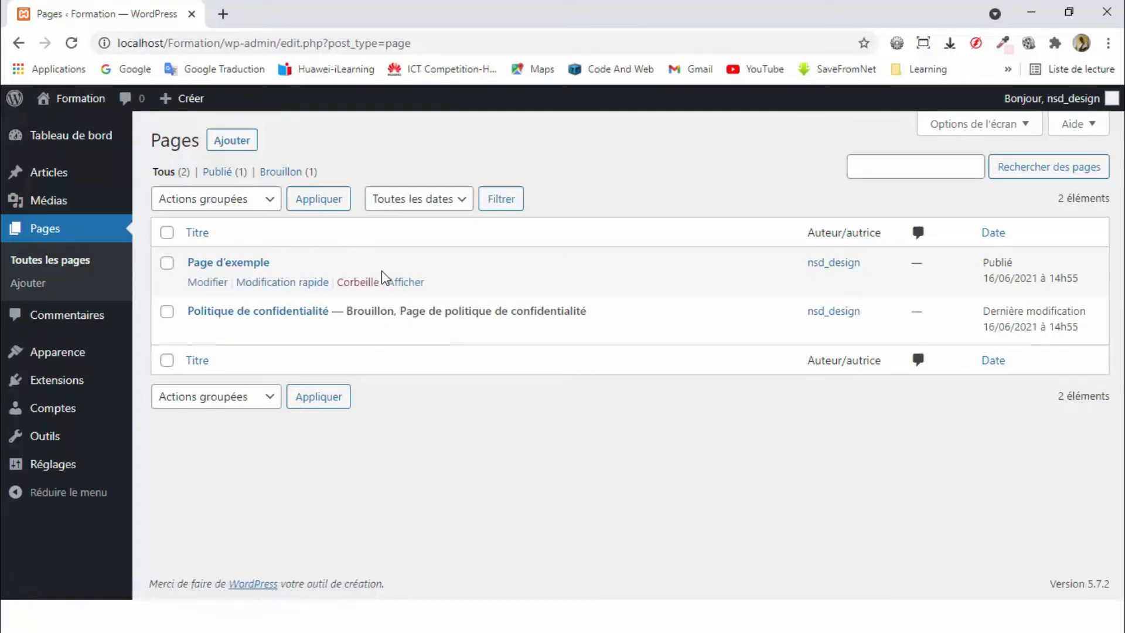
Open the published Page d'exemple in a new browser tab and read through its content
{"action": "right_click", "coordinate": [404, 284]}
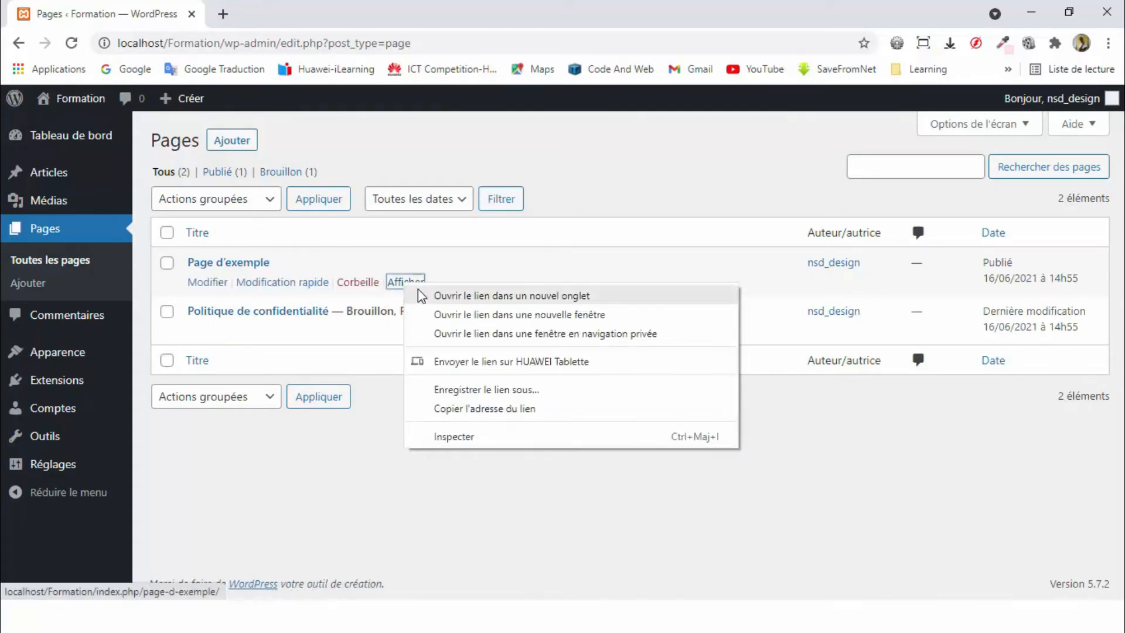
{"action": "left_click", "coordinate": [421, 296]}
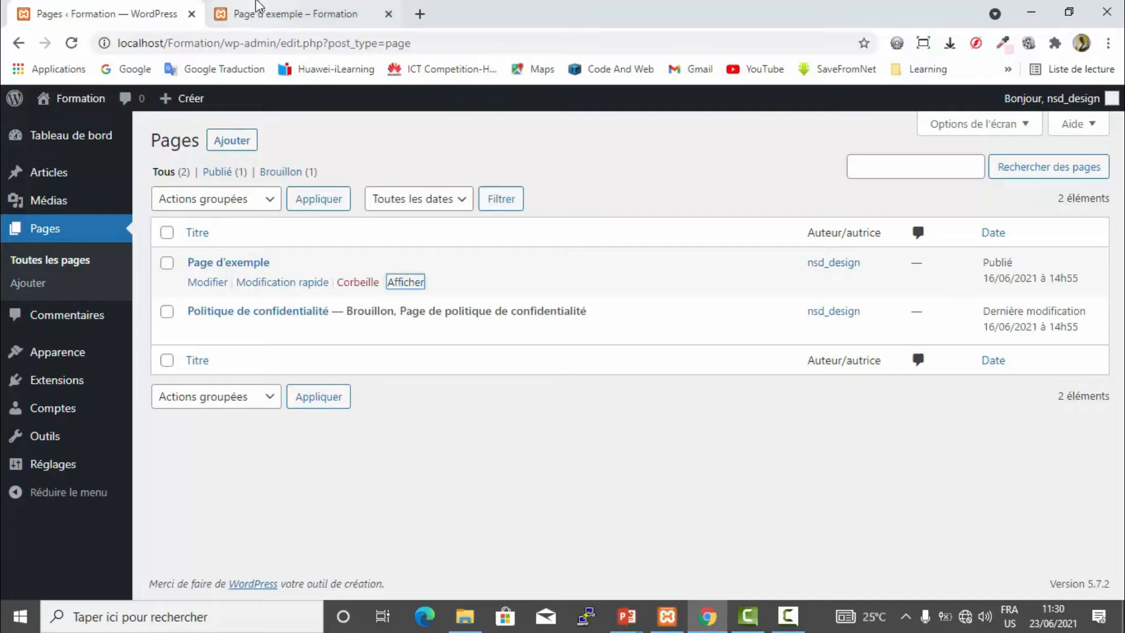
{"action": "left_click", "coordinate": [256, 6]}
{"action": "scroll", "coordinate": [555, 339], "scroll_direction": "down", "scroll_amount": 10}
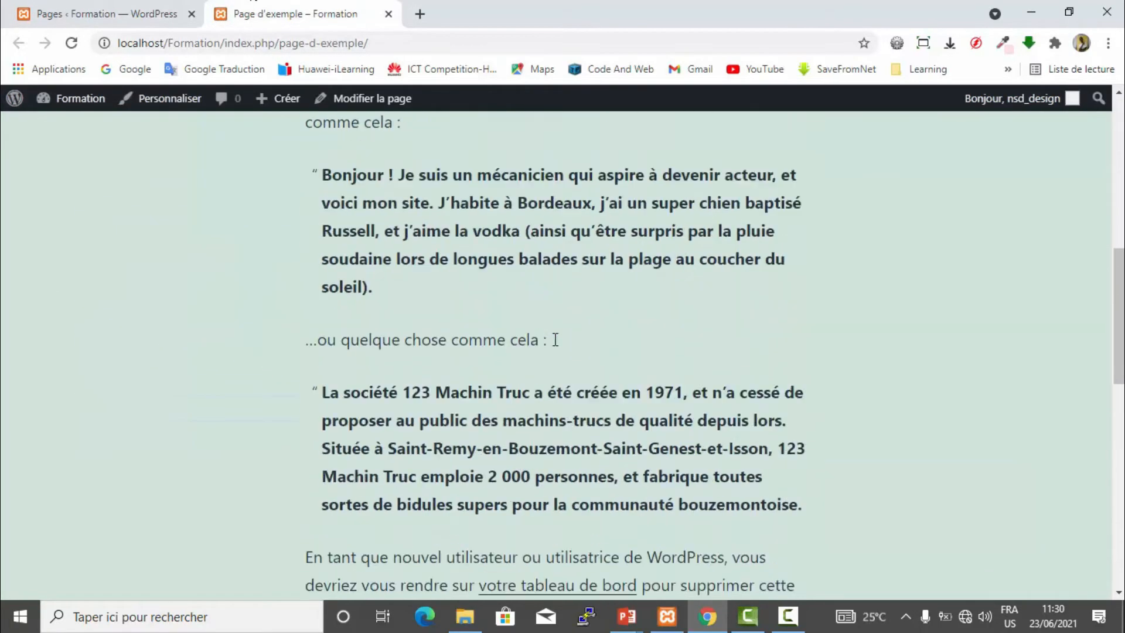
{"action": "scroll", "coordinate": [555, 338], "scroll_direction": "down", "scroll_amount": 5}
{"action": "scroll", "coordinate": [555, 339], "scroll_direction": "up", "scroll_amount": 15}
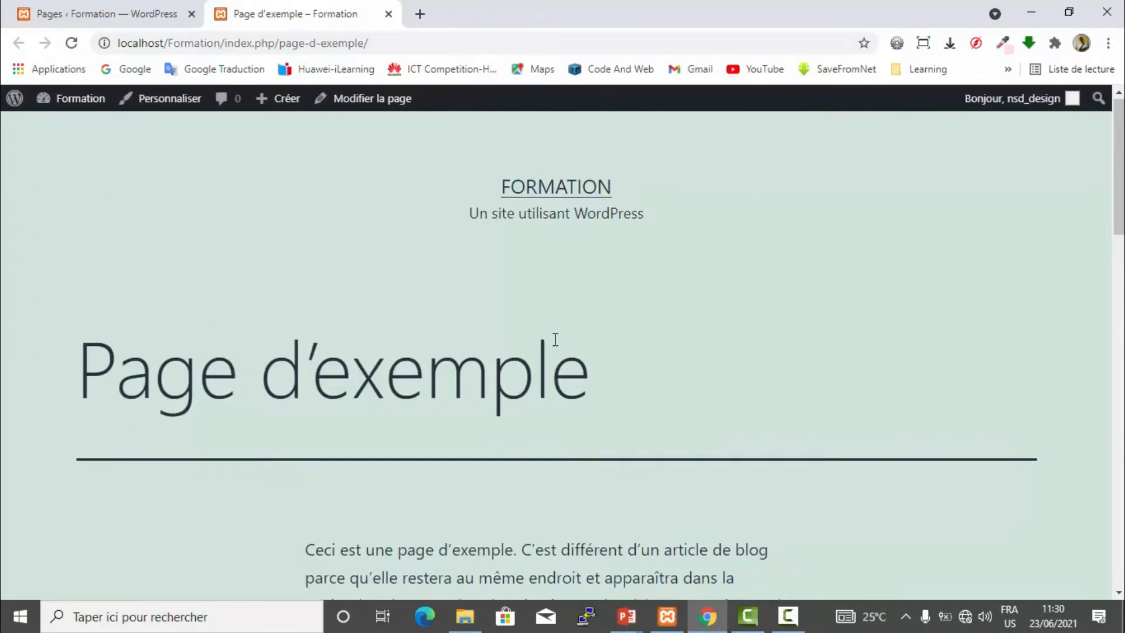
{"action": "scroll", "coordinate": [555, 339], "scroll_direction": "down", "scroll_amount": 5}
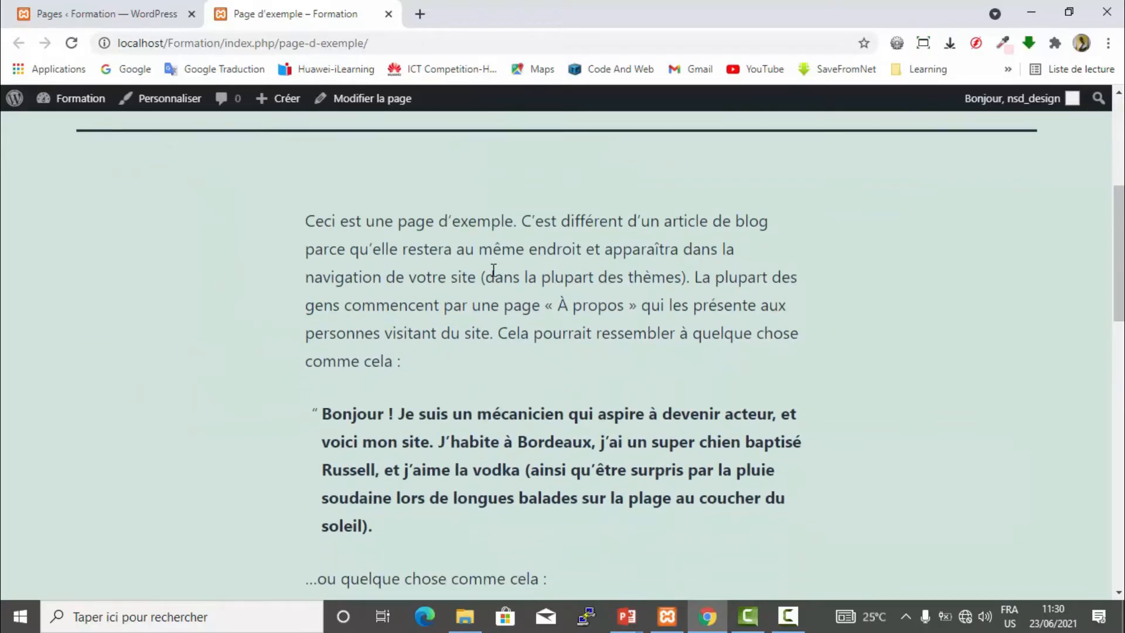
Preview the Politique de confidentialité draft from the page list in a new browser tab and examine its sections
{"action": "left_click", "coordinate": [39, 17]}
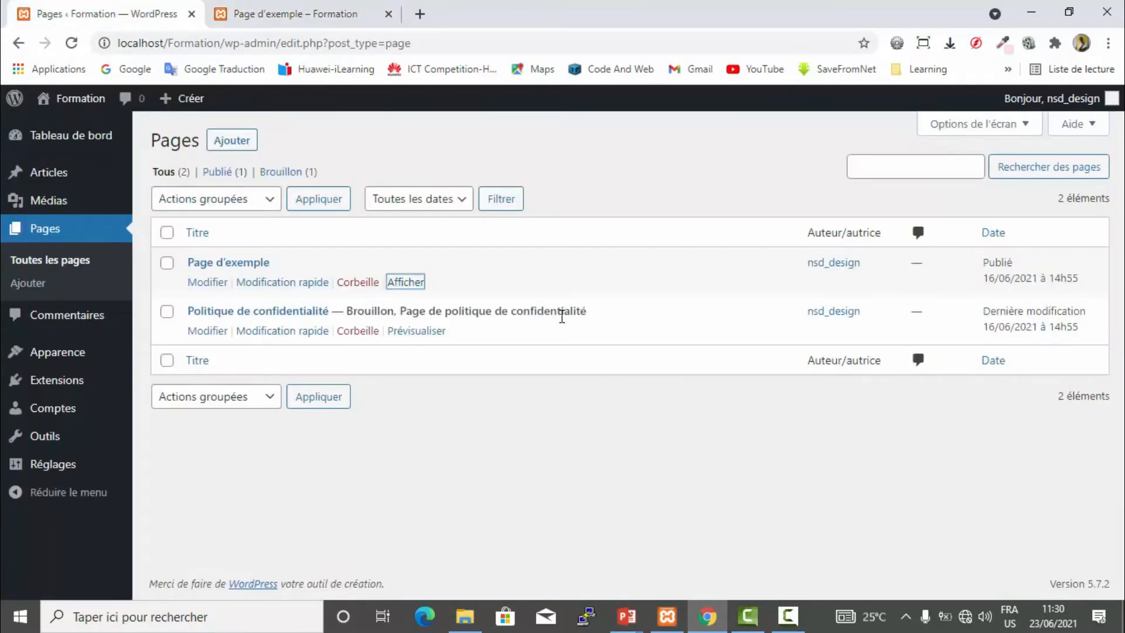
{"action": "right_click", "coordinate": [430, 331]}
{"action": "left_click", "coordinate": [504, 341]}
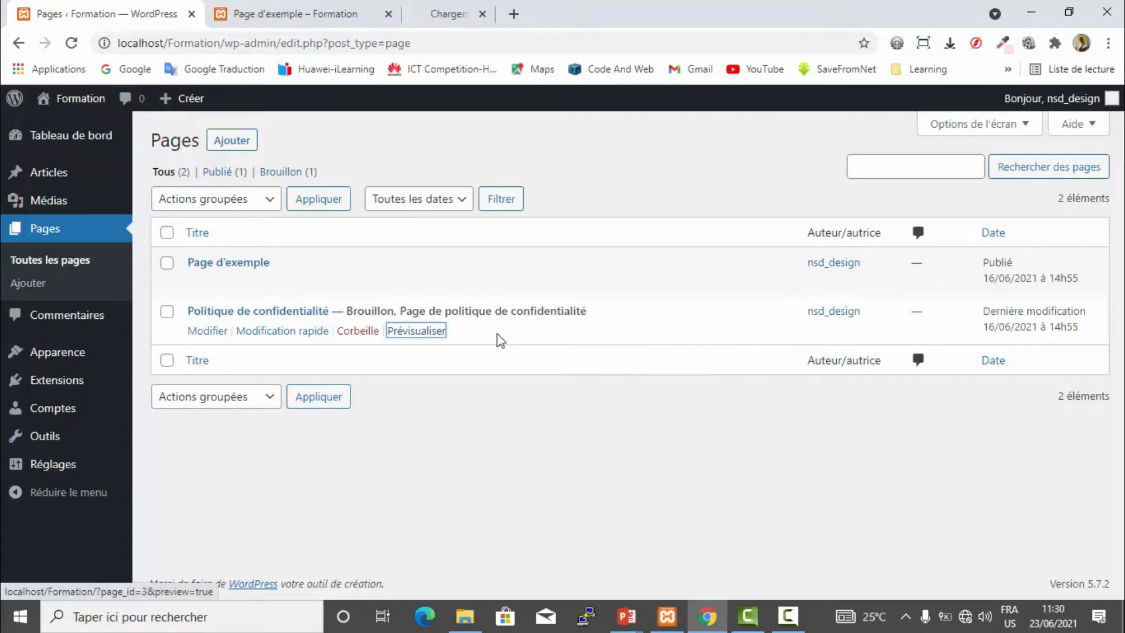
{"action": "left_click", "coordinate": [453, 13]}
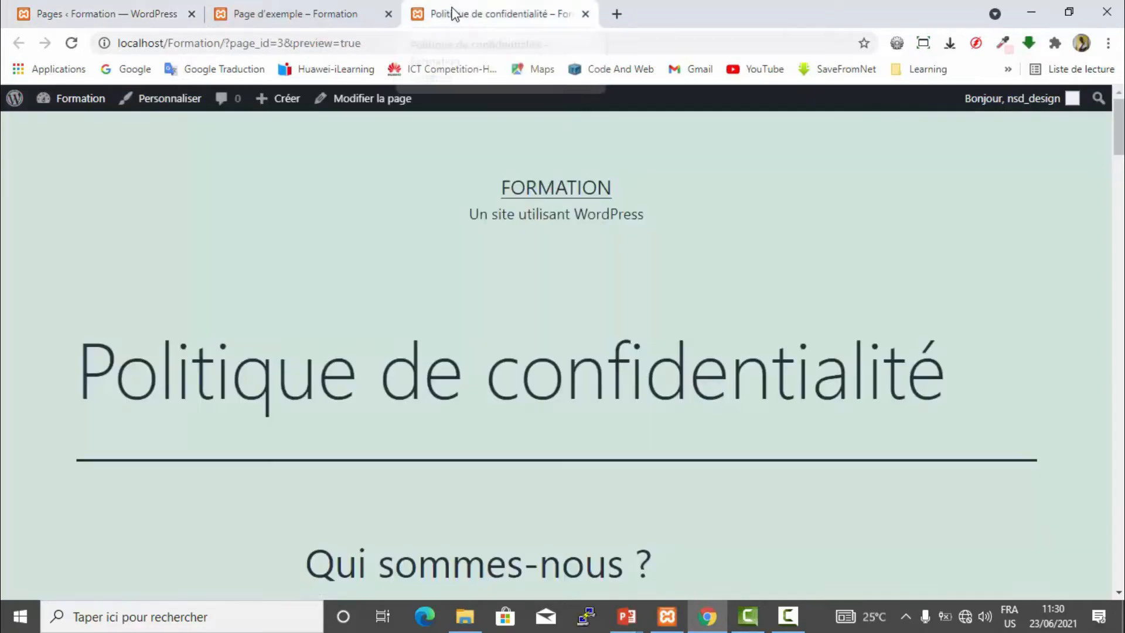
{"action": "scroll", "coordinate": [684, 316], "scroll_direction": "down", "scroll_amount": 5}
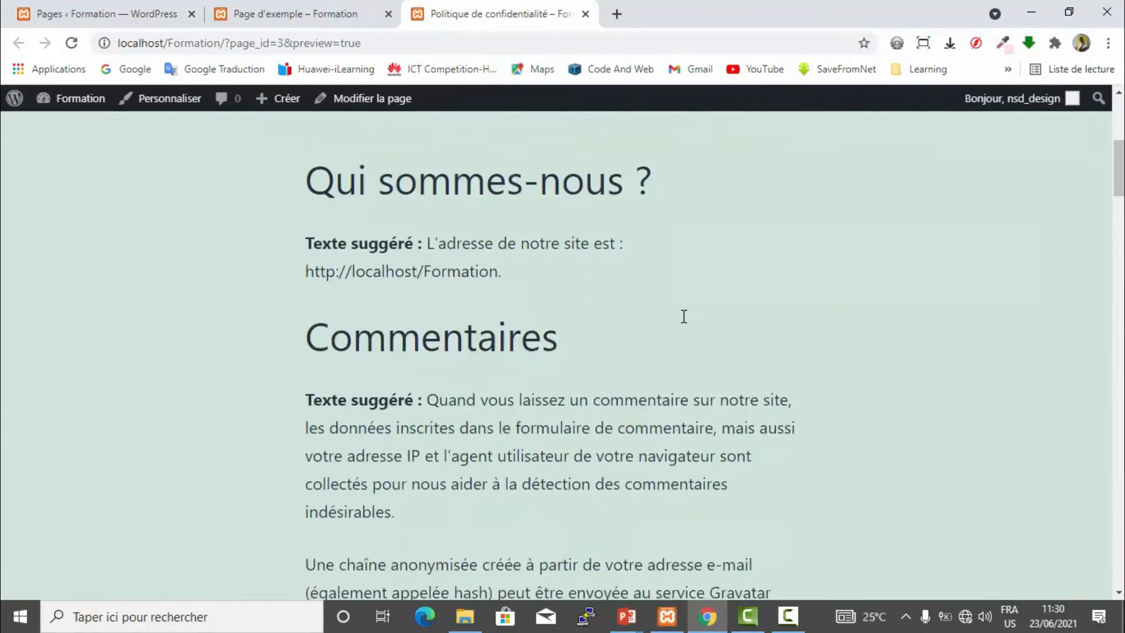
{"action": "scroll", "coordinate": [684, 317], "scroll_direction": "down", "scroll_amount": 4}
{"action": "scroll", "coordinate": [684, 317], "scroll_direction": "down", "scroll_amount": 10}
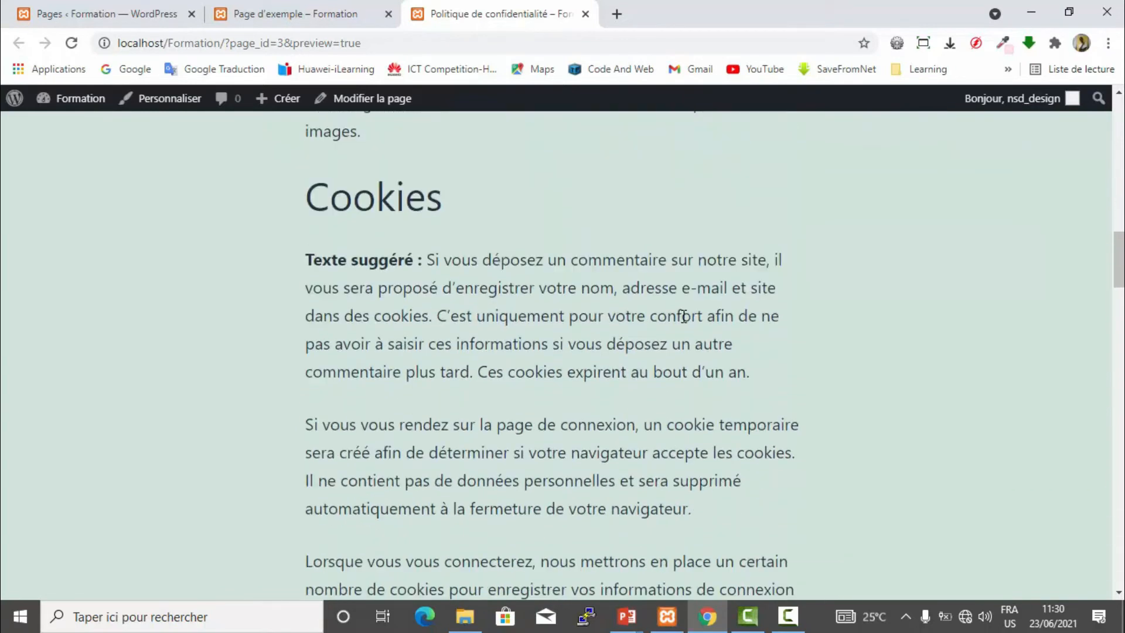
Open the Formation site's home page in a new browser tab and look through its published posts
{"action": "key", "text": "ctrl+1"}
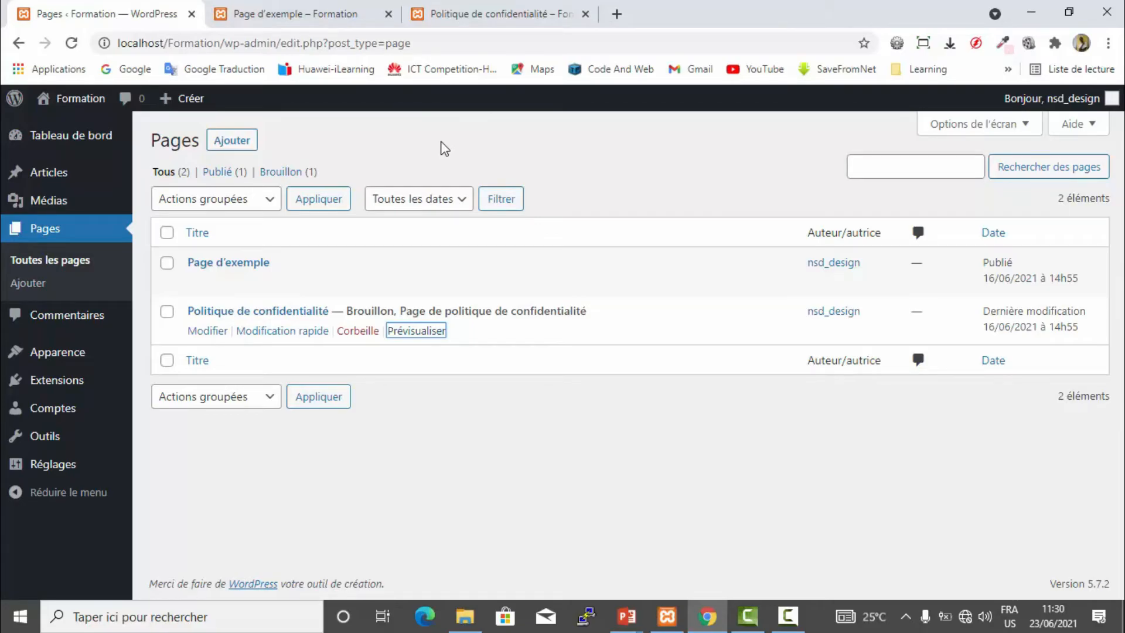
{"action": "right_click", "coordinate": [69, 100]}
{"action": "left_click", "coordinate": [135, 115]}
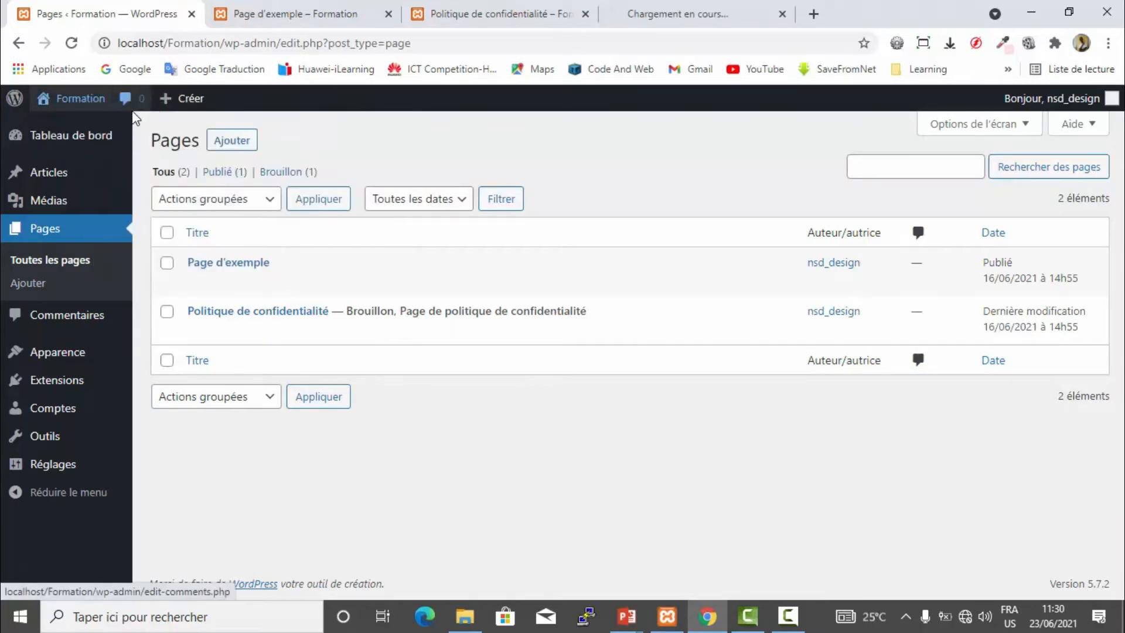
{"action": "left_click", "coordinate": [642, 21]}
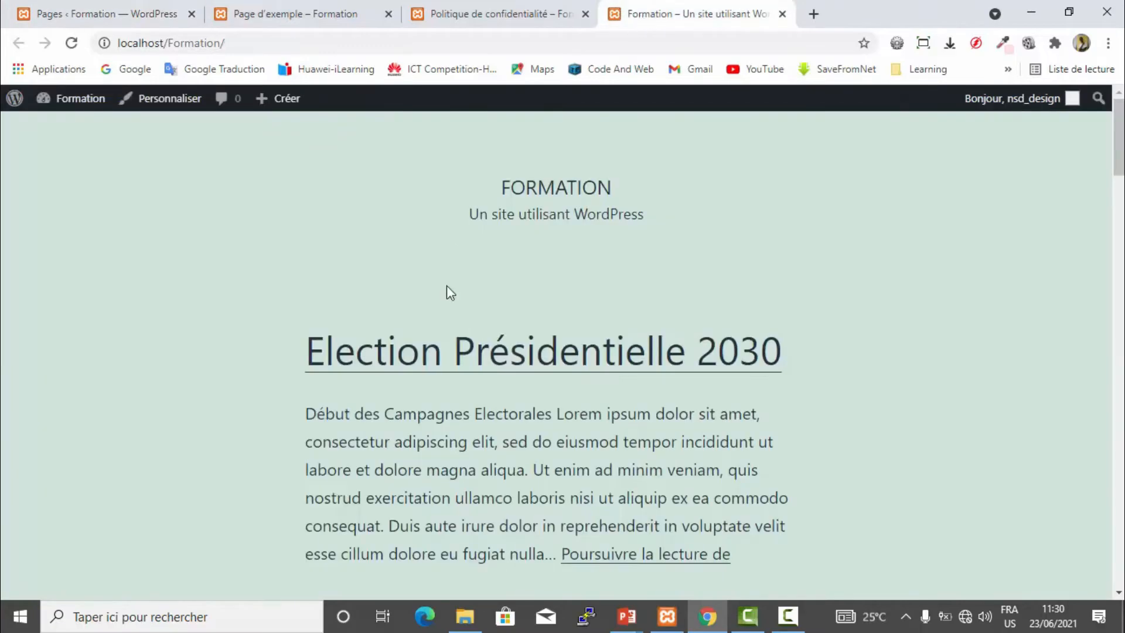
{"action": "scroll", "coordinate": [516, 387], "scroll_direction": "down", "scroll_amount": 8}
{"action": "scroll", "coordinate": [518, 389], "scroll_direction": "down", "scroll_amount": 20}
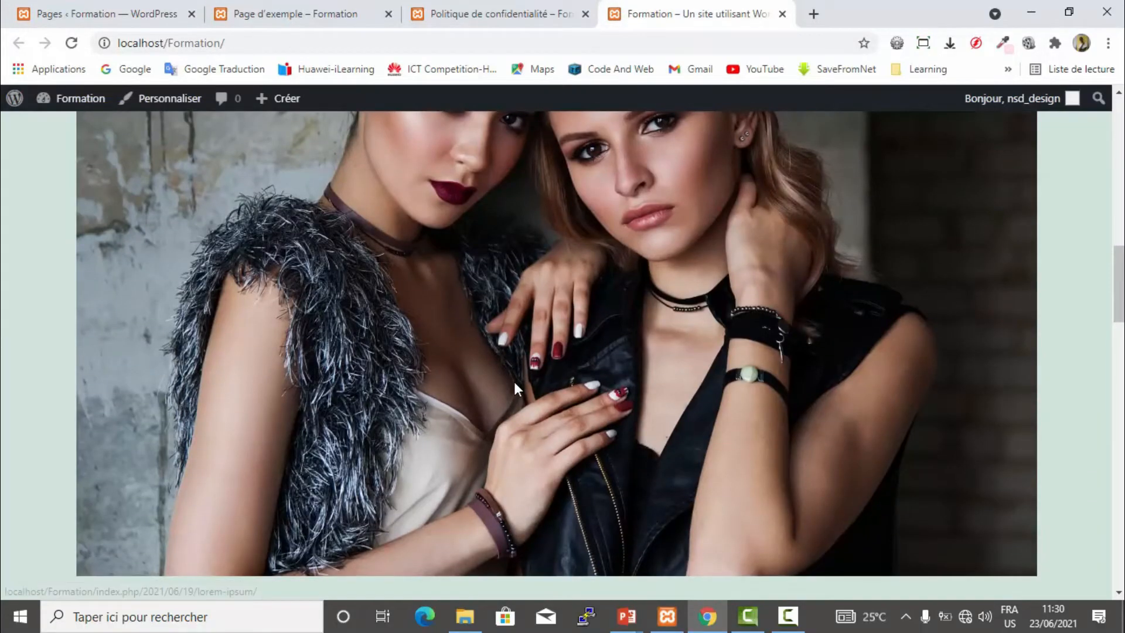
{"action": "scroll", "coordinate": [516, 389], "scroll_direction": "down", "scroll_amount": 9}
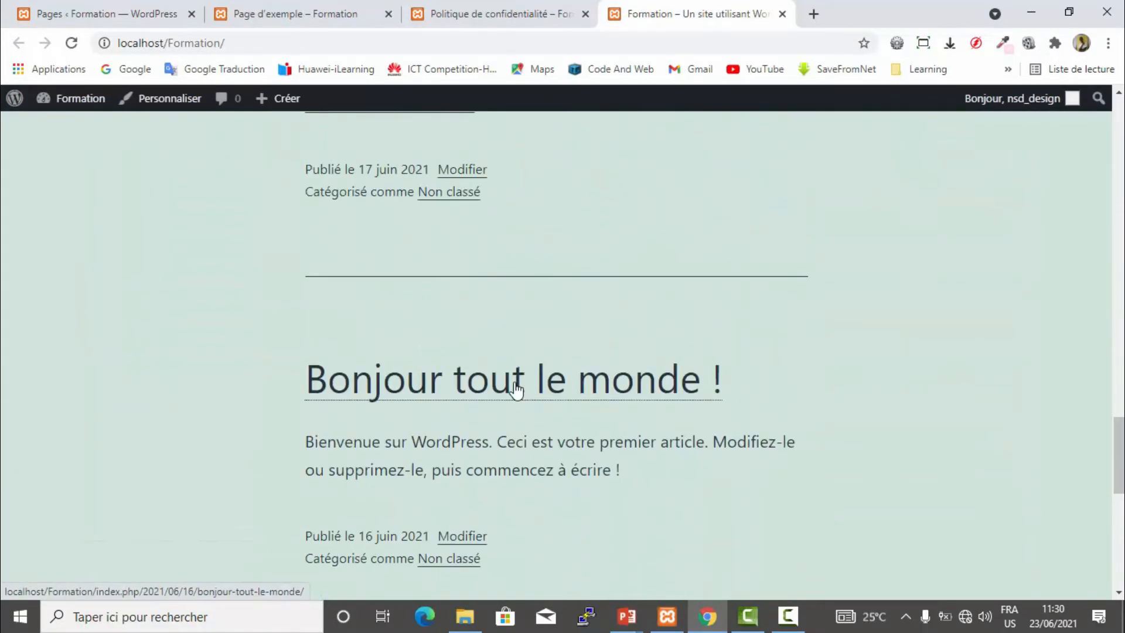
{"action": "scroll", "coordinate": [517, 389], "scroll_direction": "up", "scroll_amount": 12}
{"action": "scroll", "coordinate": [516, 389], "scroll_direction": "up", "scroll_amount": 20}
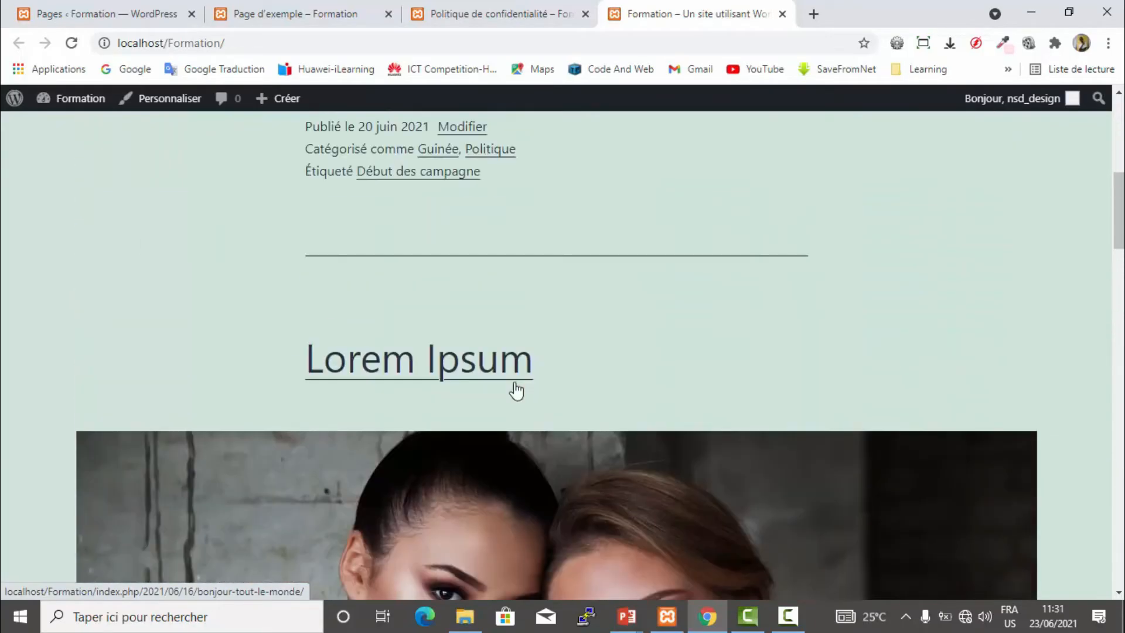
{"action": "scroll", "coordinate": [517, 389], "scroll_direction": "up", "scroll_amount": 1}
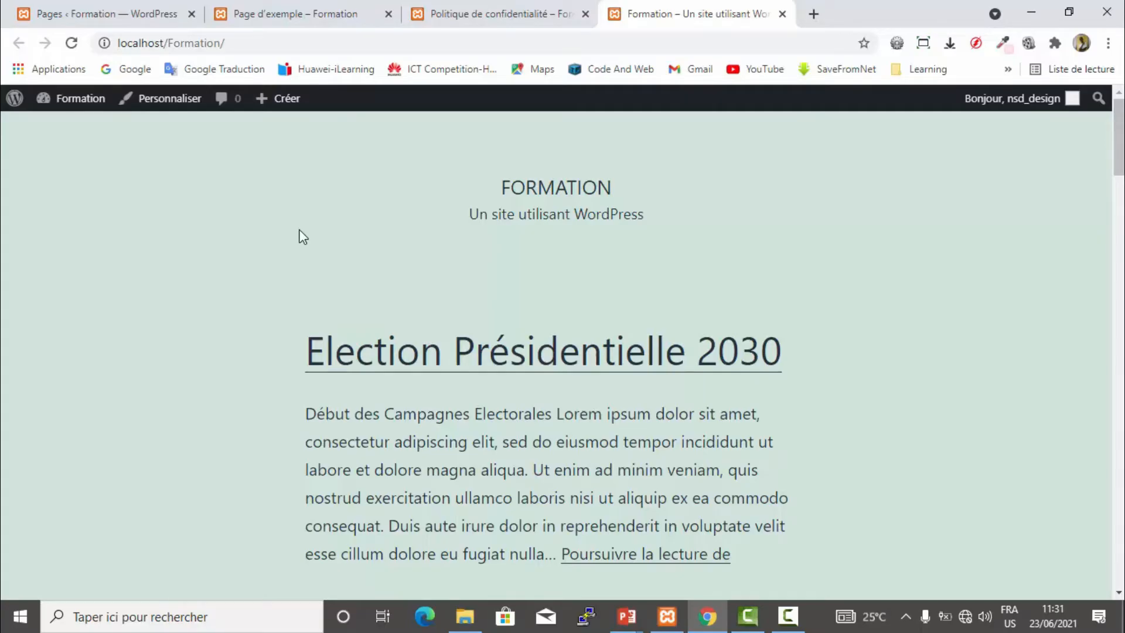
Close the browser tabs showing Page d'exemple and Politique de confidentialité and return to the page list
{"action": "left_click", "coordinate": [388, 15]}
{"action": "left_click", "coordinate": [388, 14]}
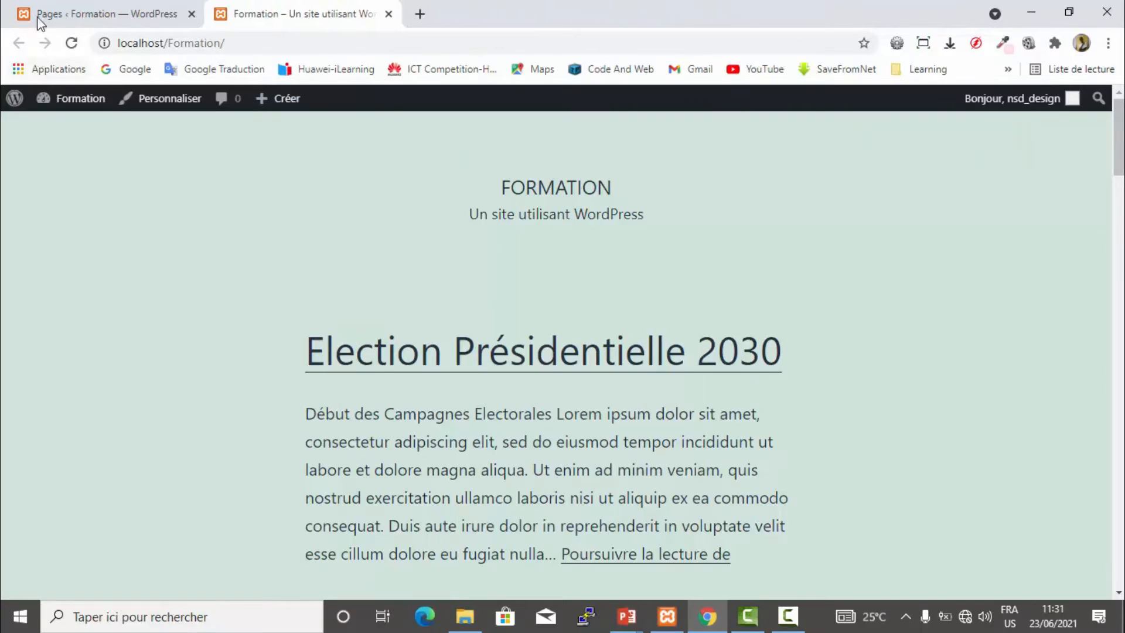
{"action": "left_click", "coordinate": [58, 9]}
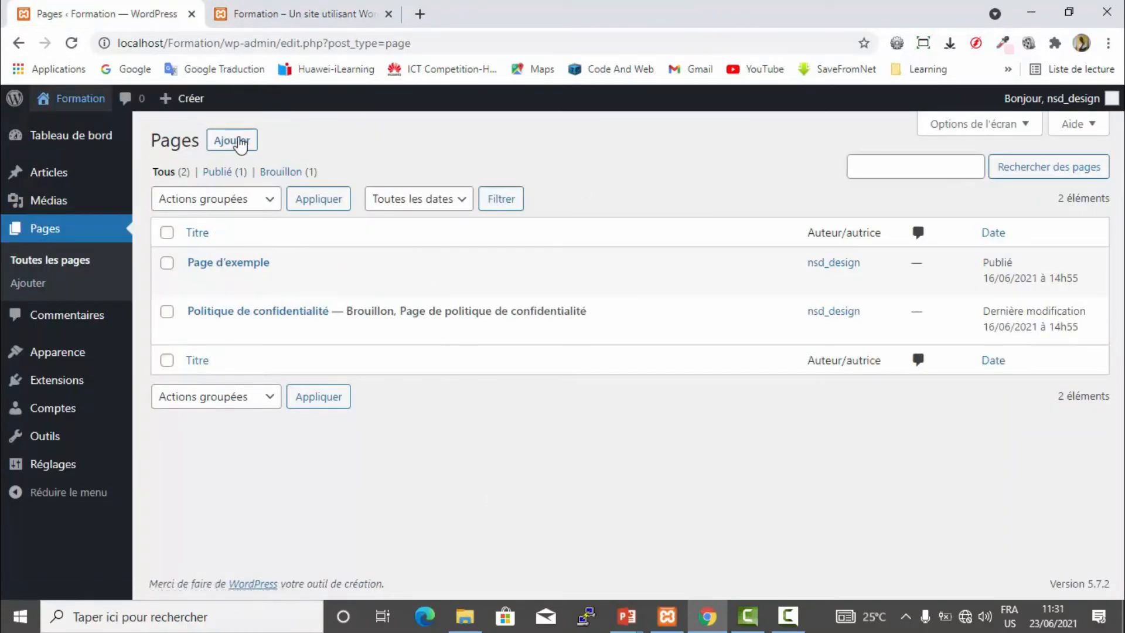
{"action": "left_click", "coordinate": [236, 143]}
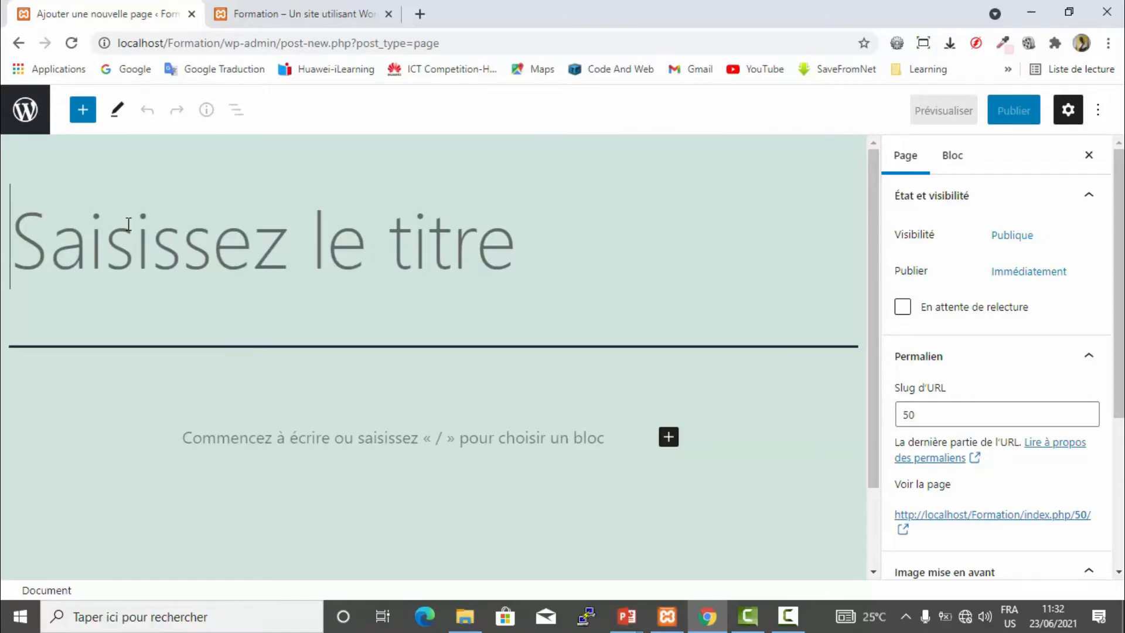
{"action": "type", "text": "Accueil"}
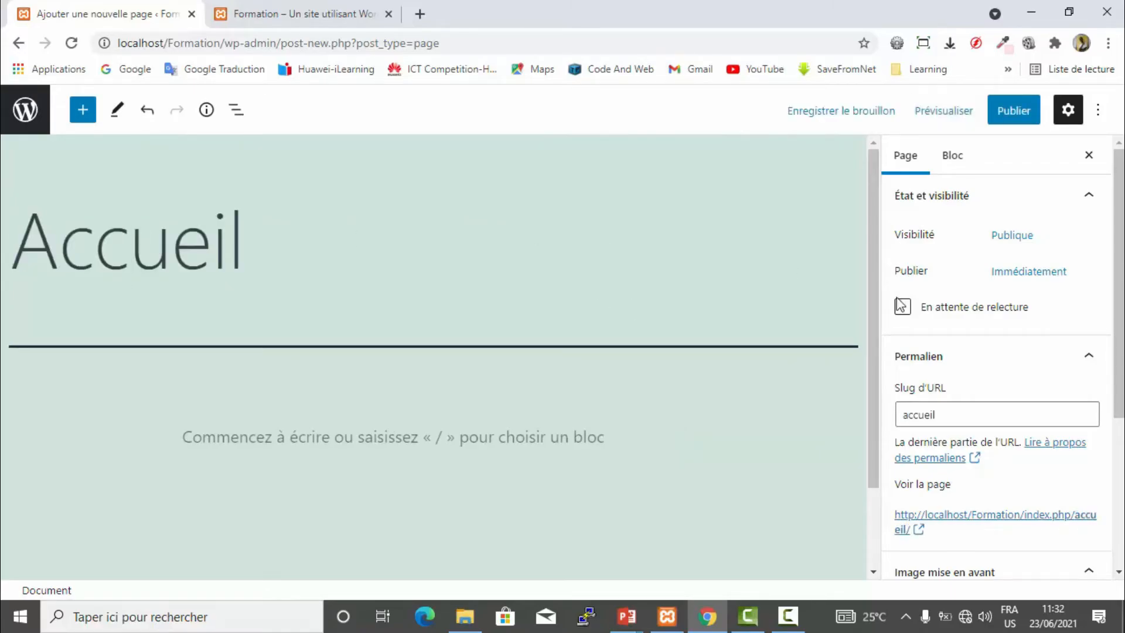
{"action": "left_click_drag", "start_coordinate": [869, 355], "coordinate": [867, 247]}
{"action": "left_click", "coordinate": [266, 12]}
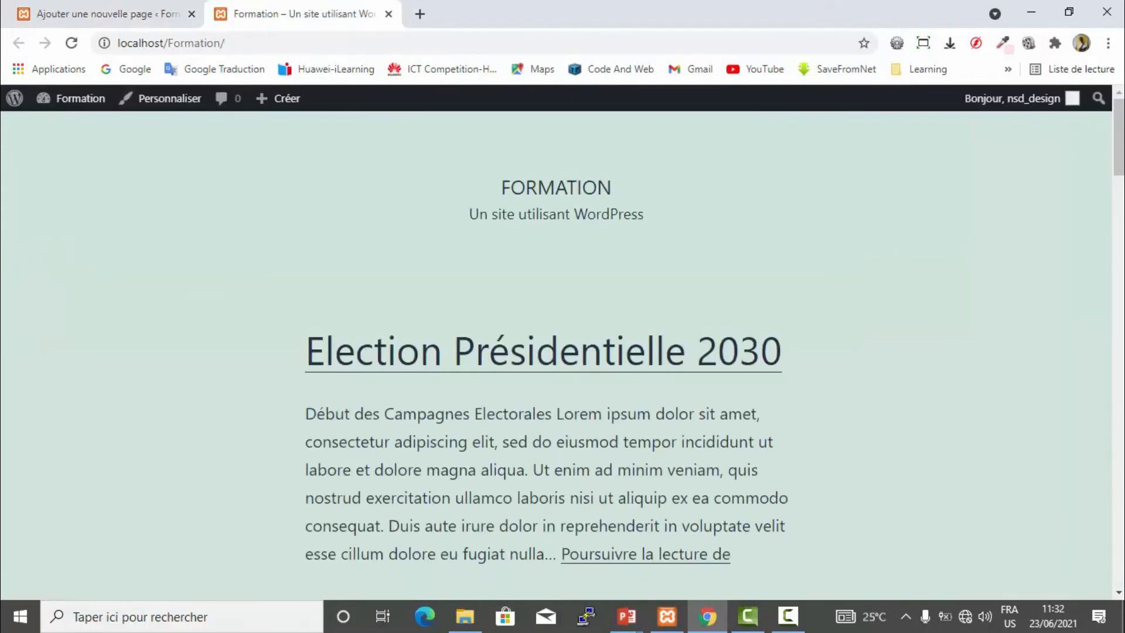
{"action": "left_click", "coordinate": [35, 17]}
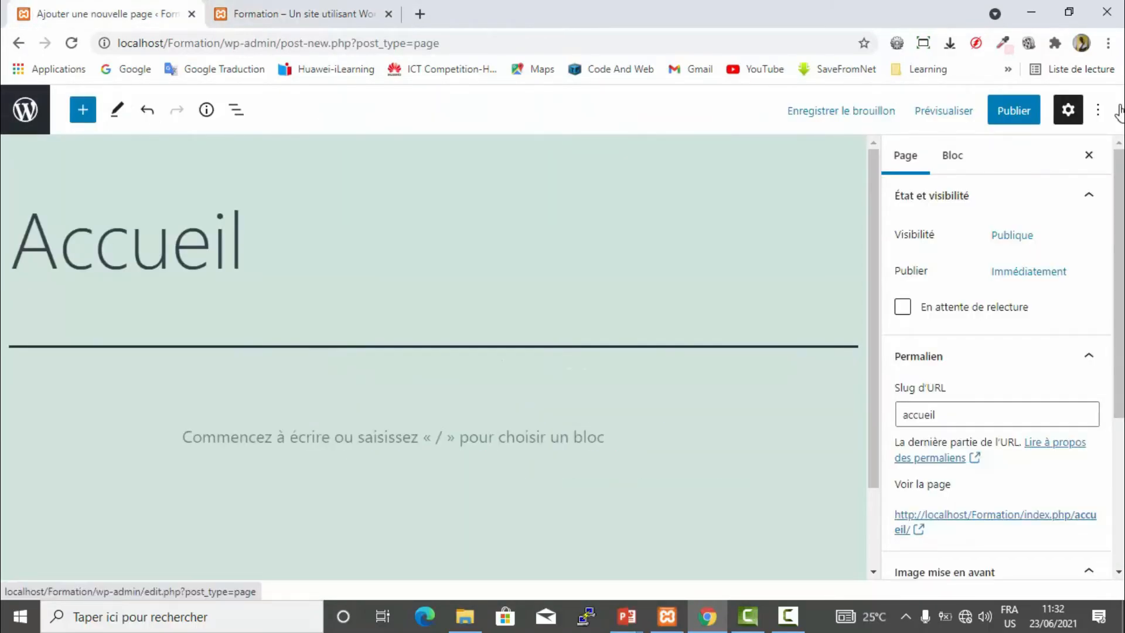
{"action": "left_click", "coordinate": [7, 118]}
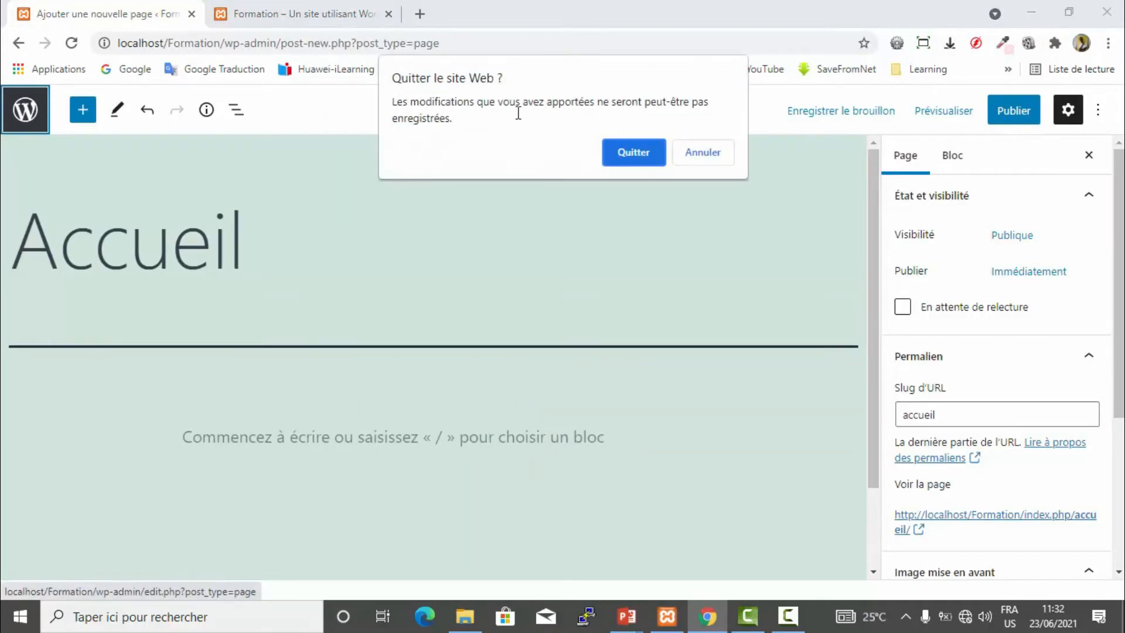
{"action": "left_click", "coordinate": [631, 152]}
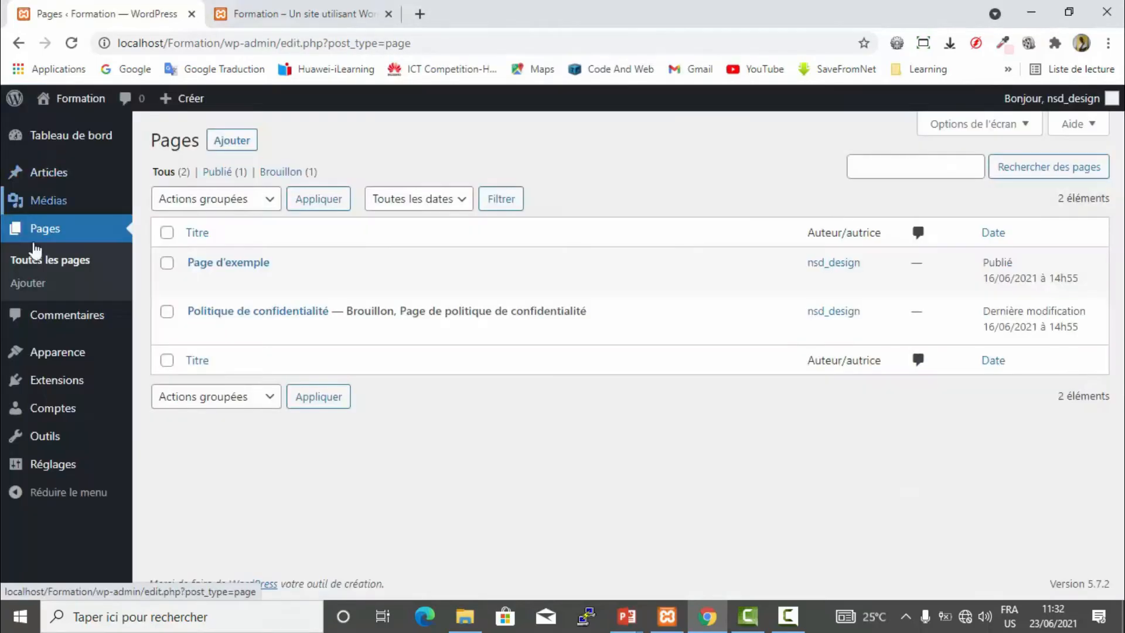
View Page d'exemple again in a new browser tab and examine its title and introductory text
{"action": "mouse_move", "coordinate": [304, 289]}
{"action": "right_click", "coordinate": [413, 287]}
{"action": "left_click", "coordinate": [455, 303]}
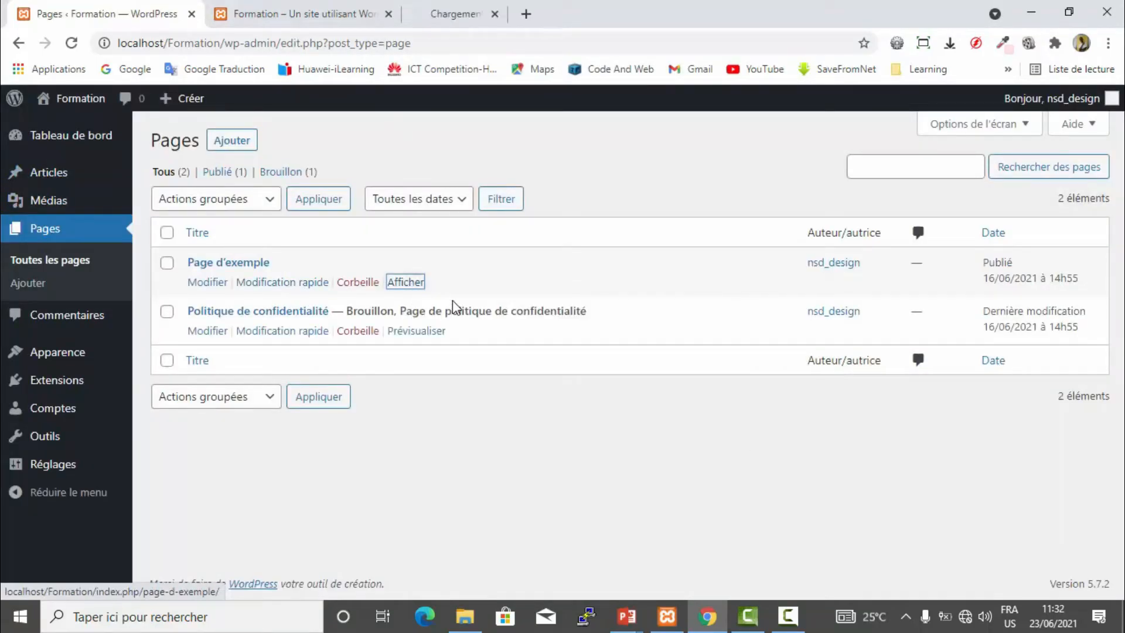
{"action": "left_click", "coordinate": [457, 16]}
{"action": "scroll", "coordinate": [346, 235], "scroll_direction": "down", "scroll_amount": 8}
{"action": "scroll", "coordinate": [346, 235], "scroll_direction": "up", "scroll_amount": 5}
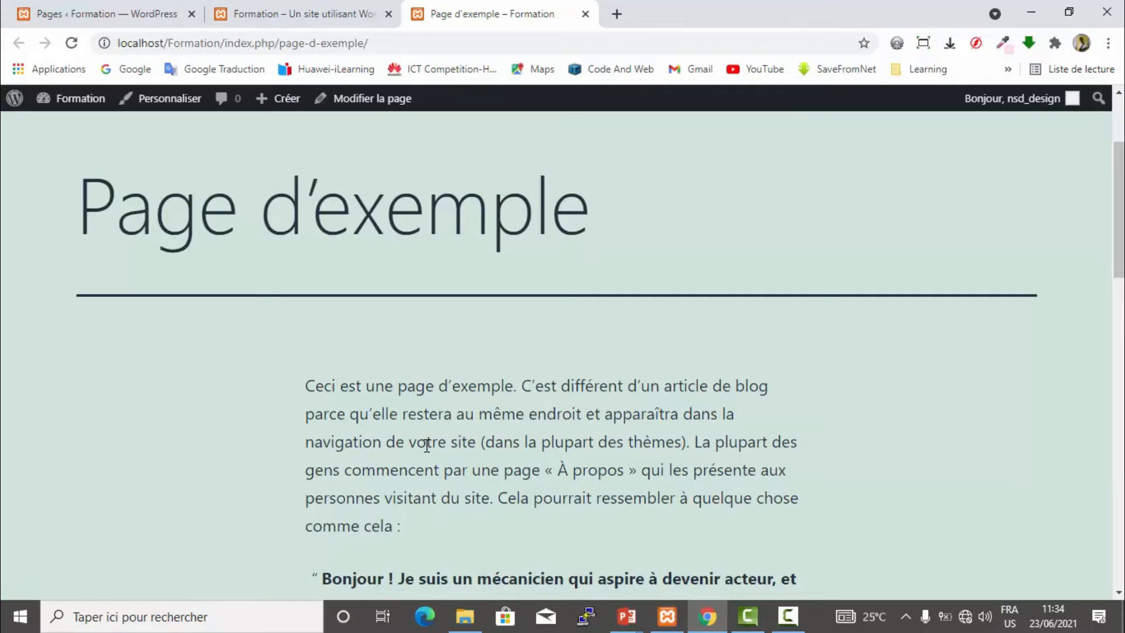
Create a new page titled "Accueil" from the page list and publish it
{"action": "left_click", "coordinate": [107, 14]}
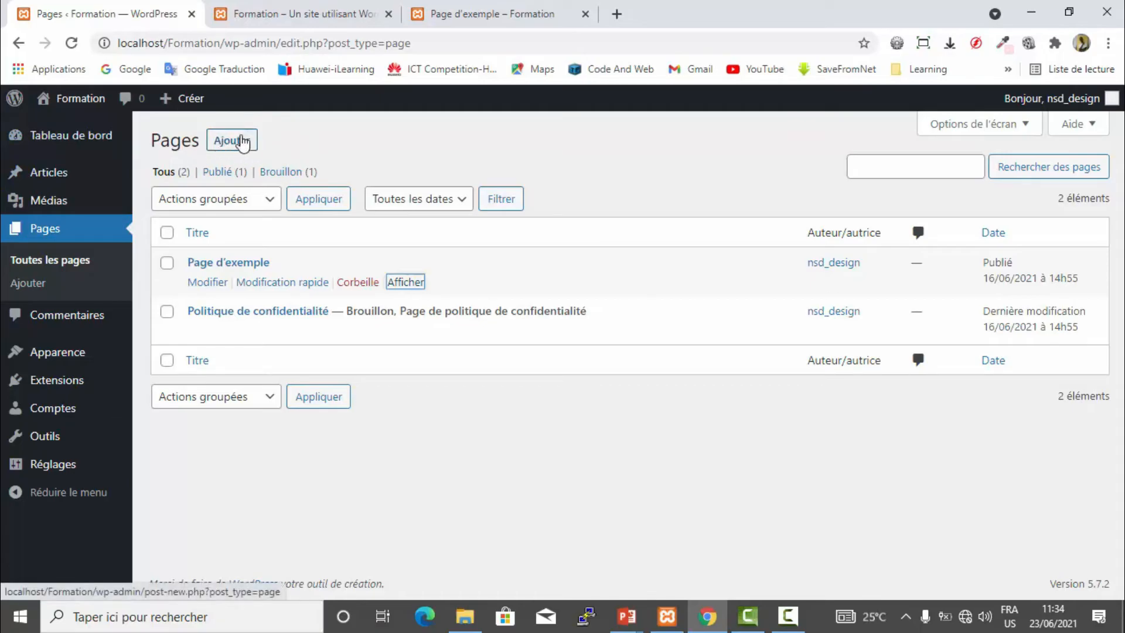
{"action": "left_click", "coordinate": [221, 143]}
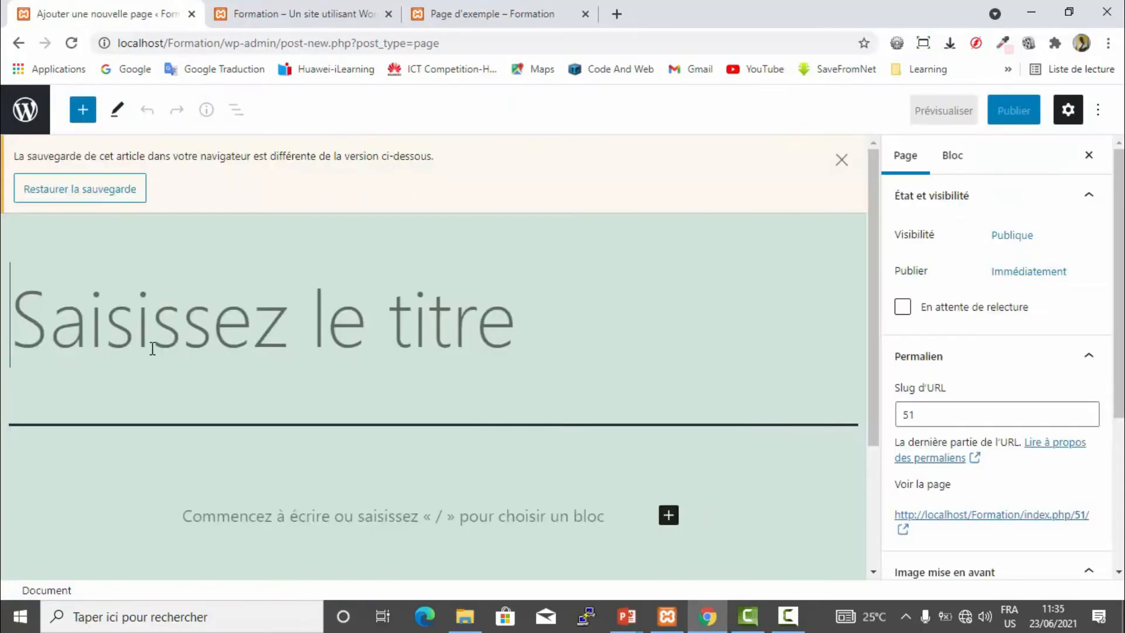
{"action": "type", "text": "A"}
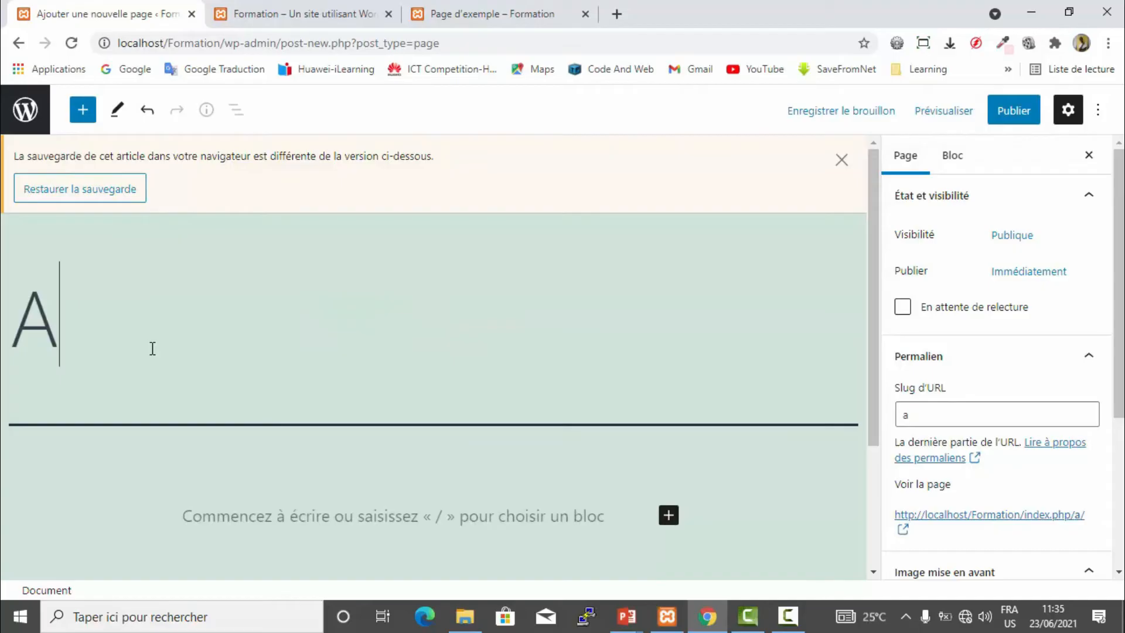
{"action": "type", "text": "ccueil"}
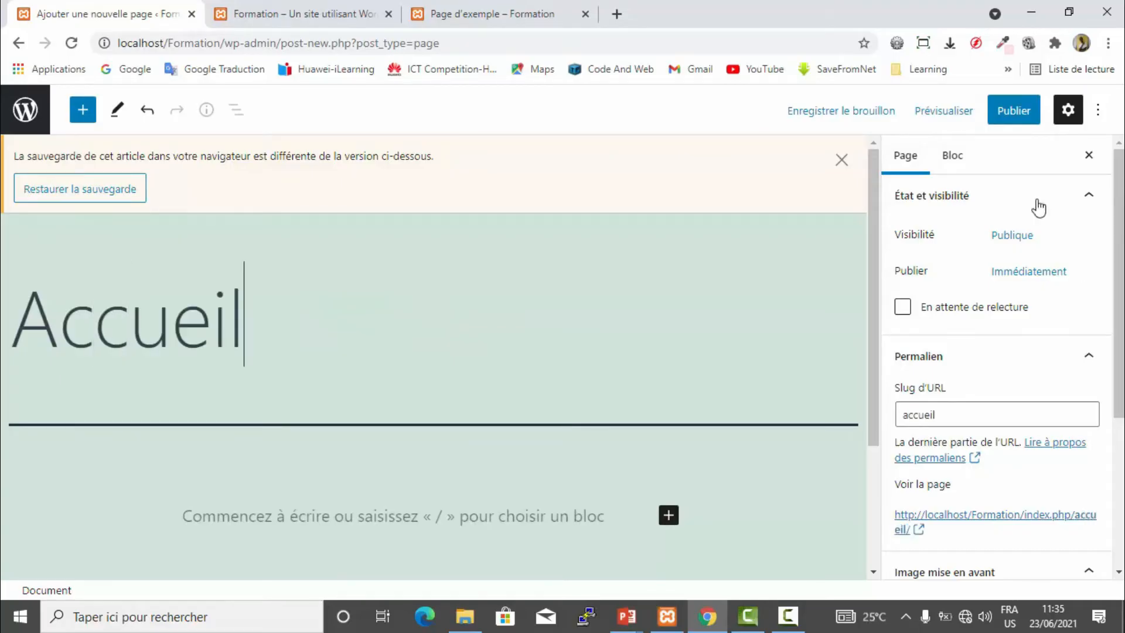
{"action": "left_click", "coordinate": [1009, 125]}
{"action": "left_click", "coordinate": [972, 127]}
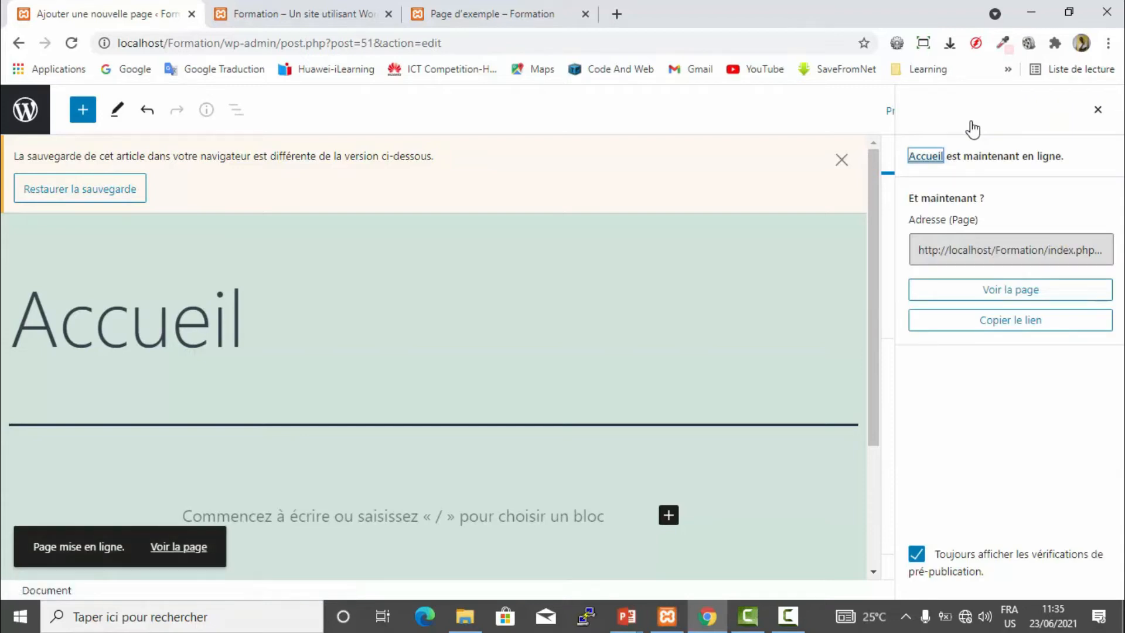
Return to the page list and start a new page titled "Blog"
{"action": "left_click", "coordinate": [26, 111]}
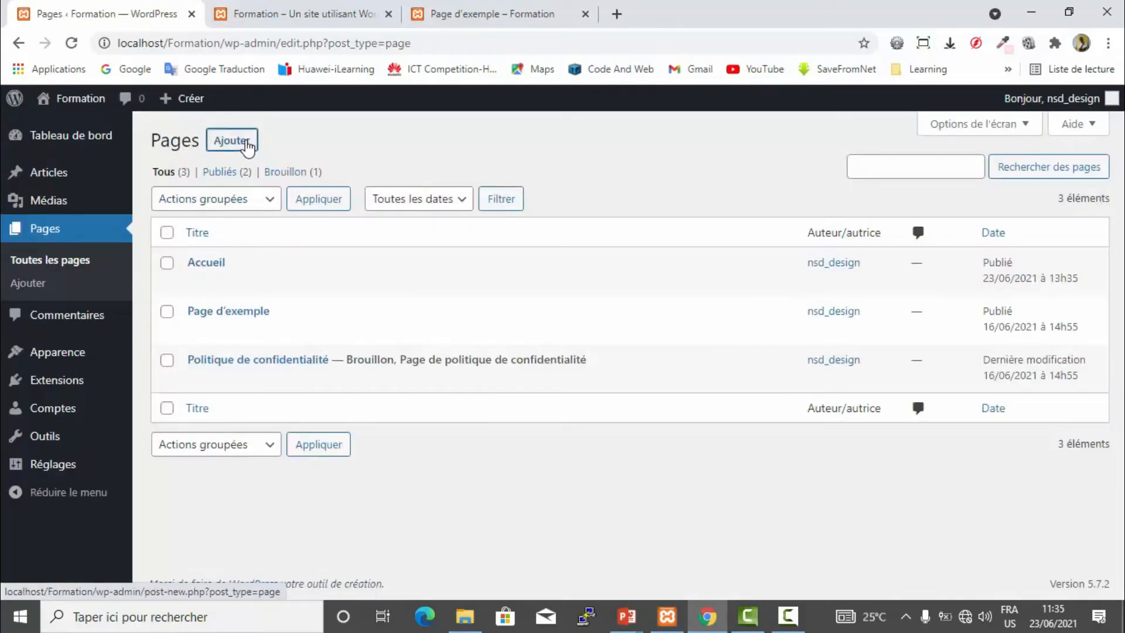
{"action": "left_click", "coordinate": [248, 147]}
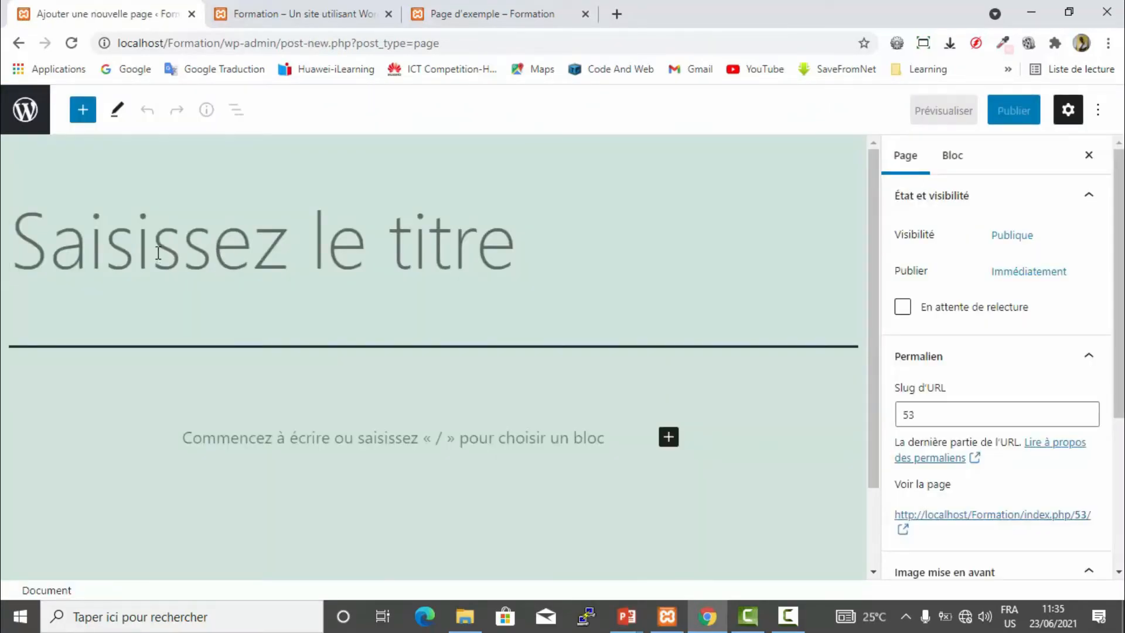
{"action": "type", "text": "Blog"}
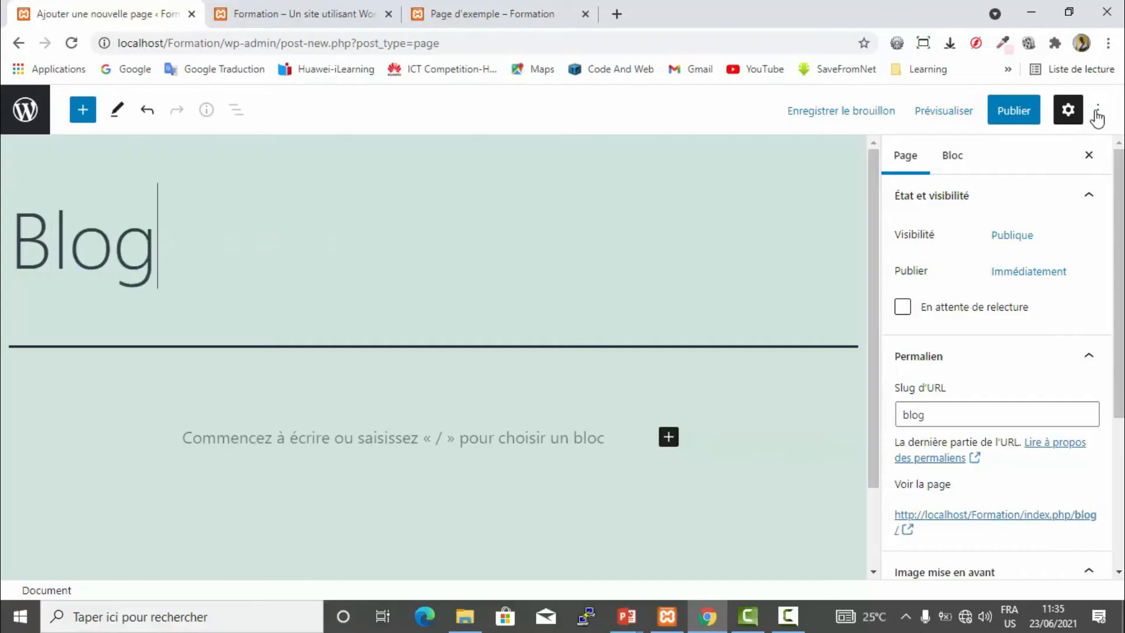
Turn off the editor's full-screen mode (Mode plein écran) and publish the Blog page
{"action": "left_click", "coordinate": [1097, 112]}
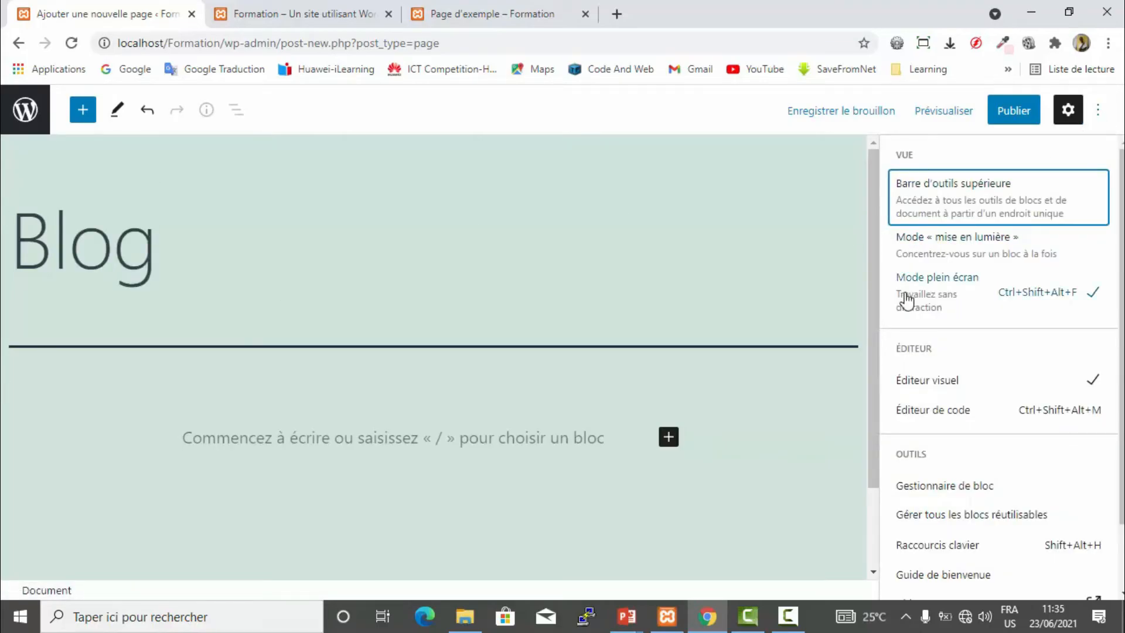
{"action": "left_click", "coordinate": [1010, 302]}
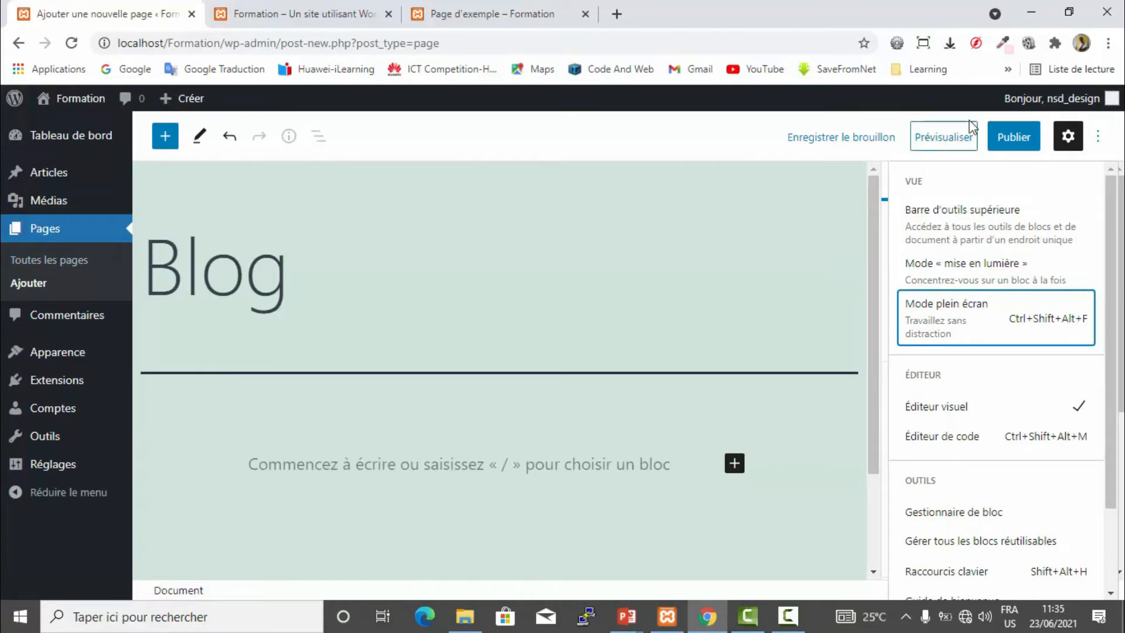
{"action": "left_click", "coordinate": [1009, 137]}
{"action": "left_click", "coordinate": [1008, 136]}
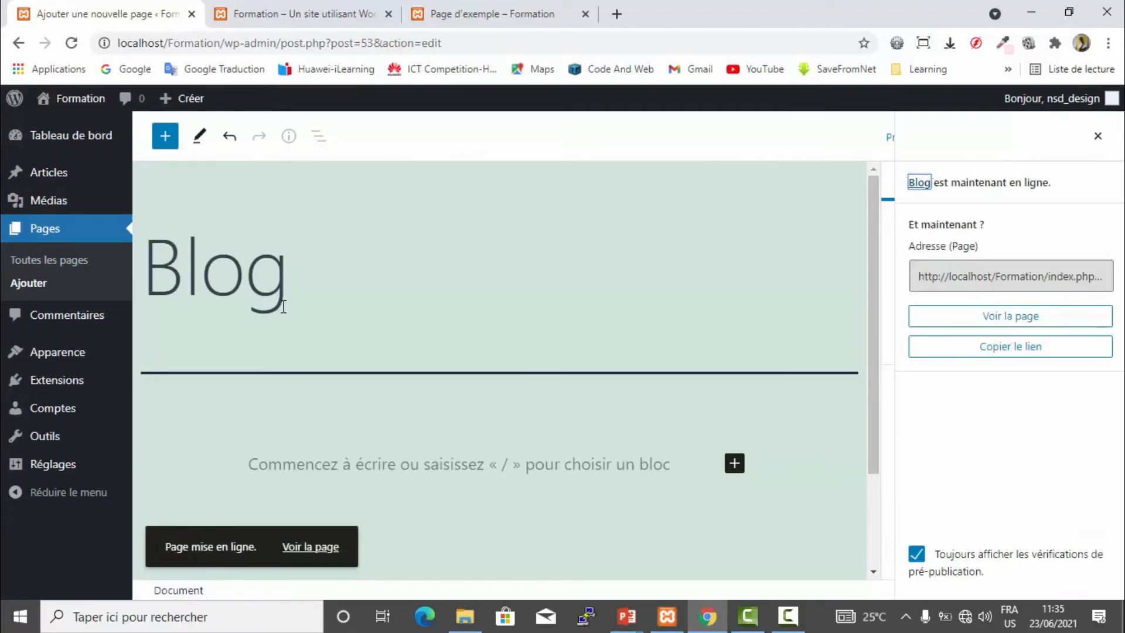
Create another new page titled "A Propos" and publish it
{"action": "left_click", "coordinate": [28, 282]}
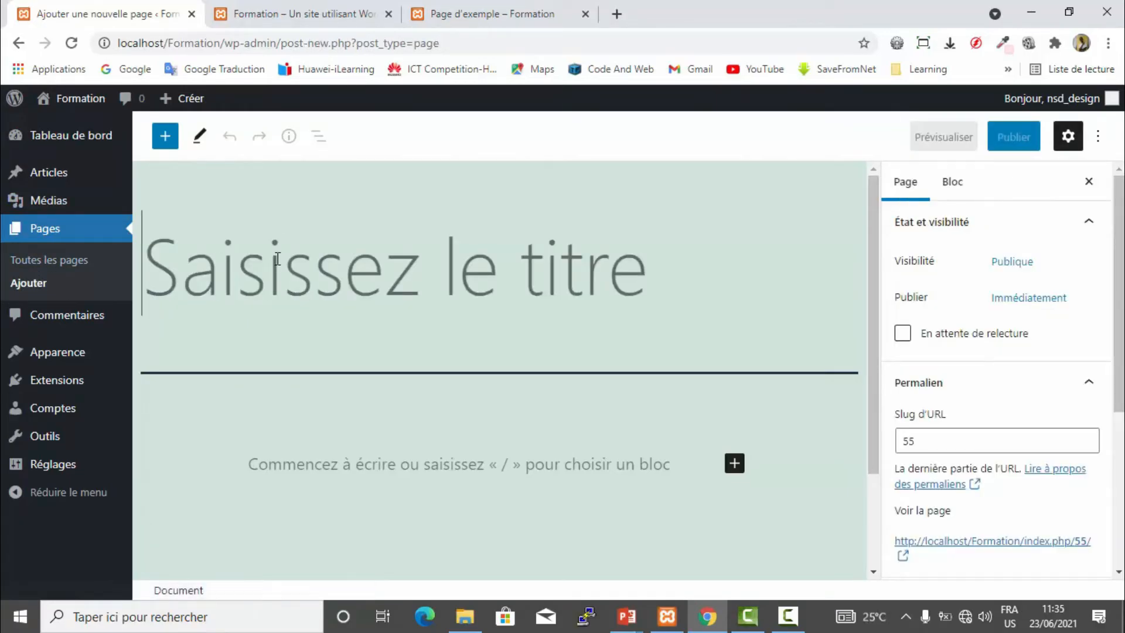
{"action": "type", "text": "A Propos"}
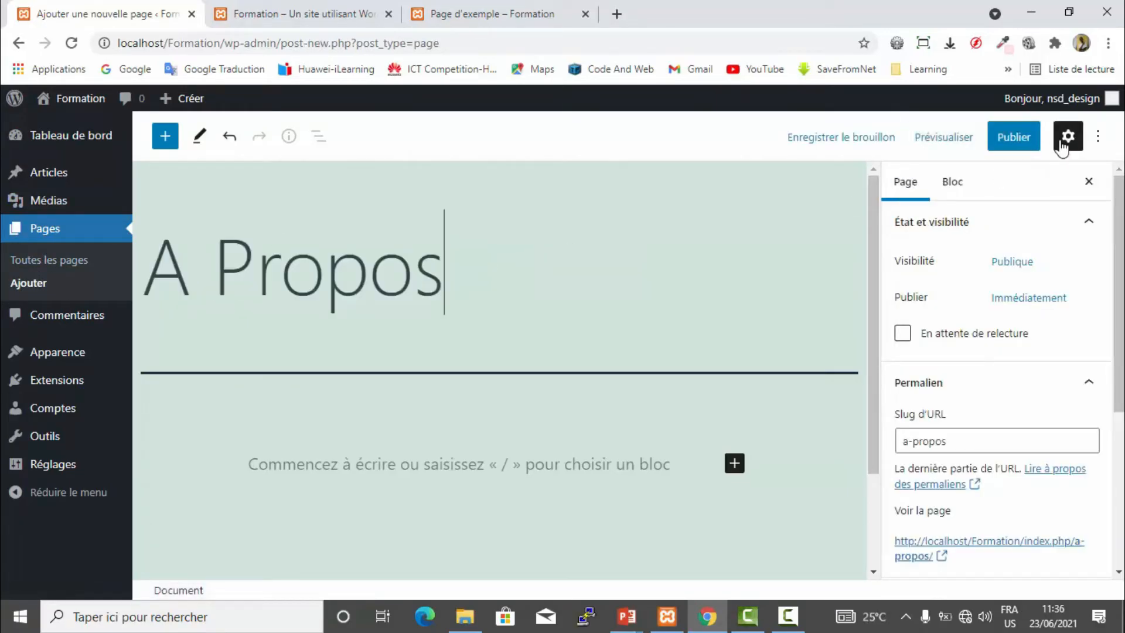
{"action": "left_click", "coordinate": [1017, 144]}
{"action": "left_click", "coordinate": [967, 146]}
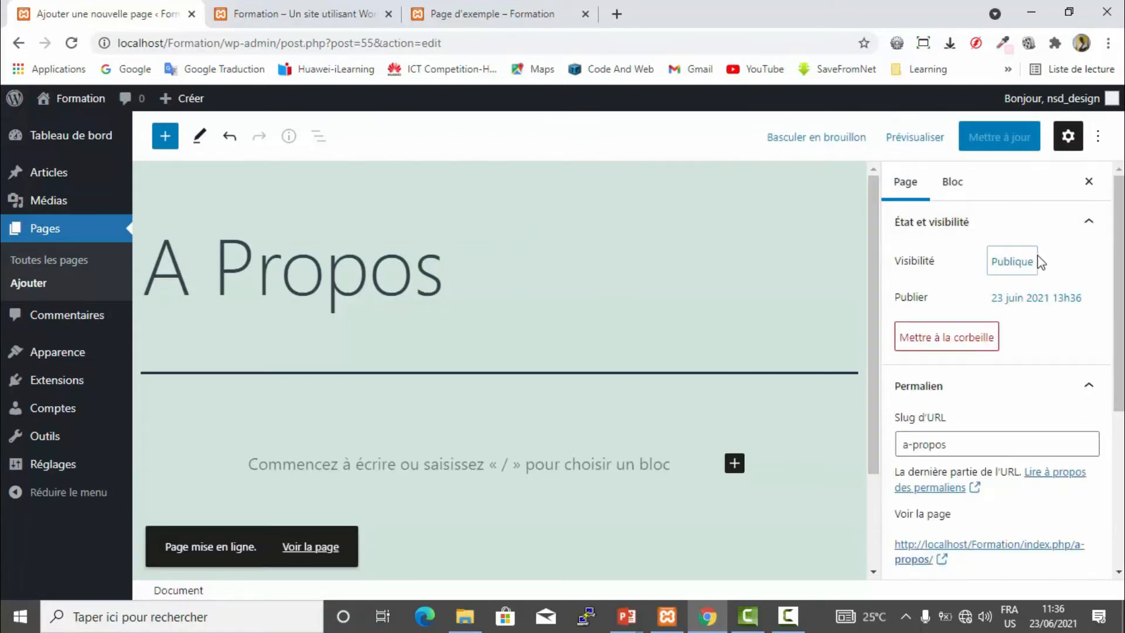
Examine the A Propos page's settings: visibility, publication date, URL slug, featured image, comments and page attributes
{"action": "scroll", "coordinate": [1034, 370], "scroll_direction": "down", "scroll_amount": 5}
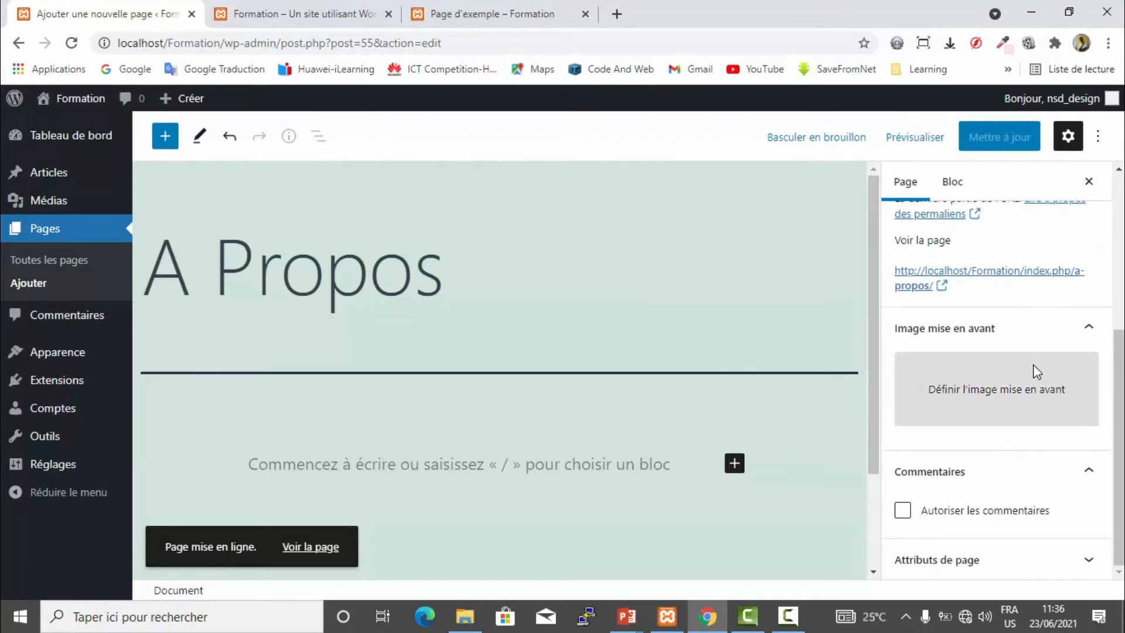
{"action": "scroll", "coordinate": [1034, 370], "scroll_direction": "up", "scroll_amount": 5}
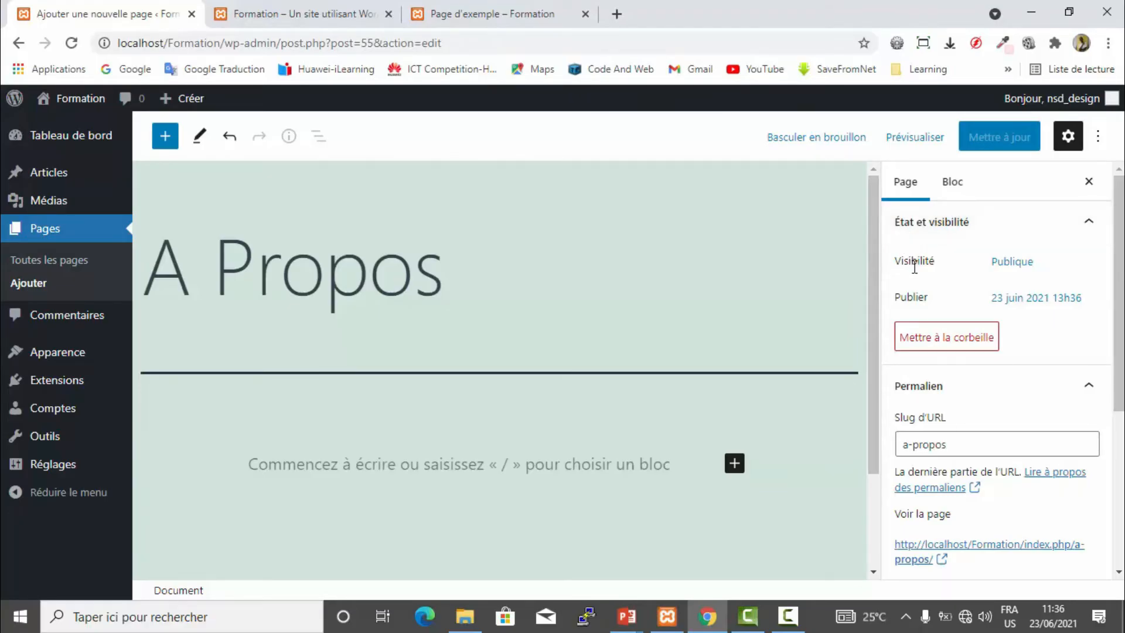
{"action": "scroll", "coordinate": [911, 240], "scroll_direction": "down", "scroll_amount": 5}
{"action": "scroll", "coordinate": [910, 245], "scroll_direction": "up", "scroll_amount": 3}
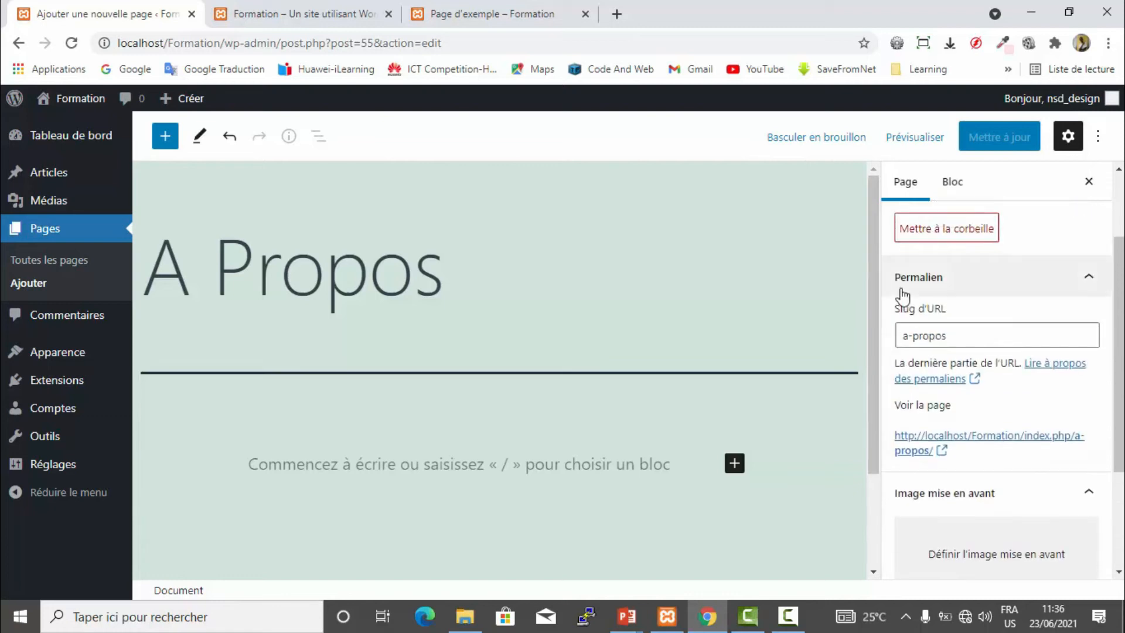
{"action": "left_click_drag", "start_coordinate": [966, 332], "coordinate": [884, 338]}
{"action": "left_click", "coordinate": [968, 338]}
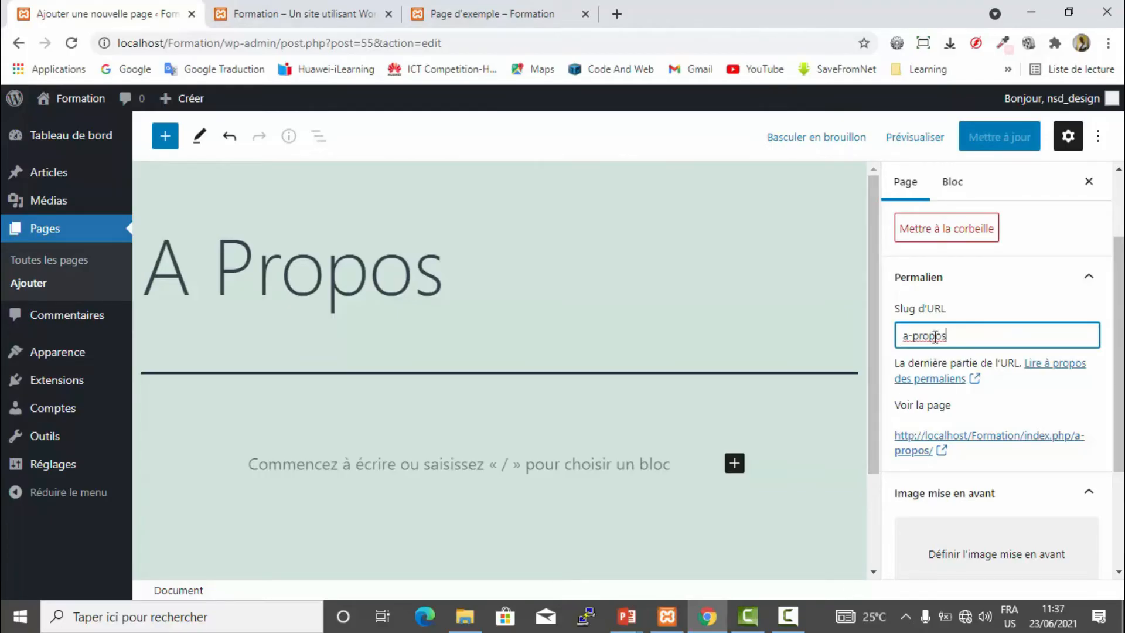
{"action": "scroll", "coordinate": [936, 335], "scroll_direction": "down", "scroll_amount": 3}
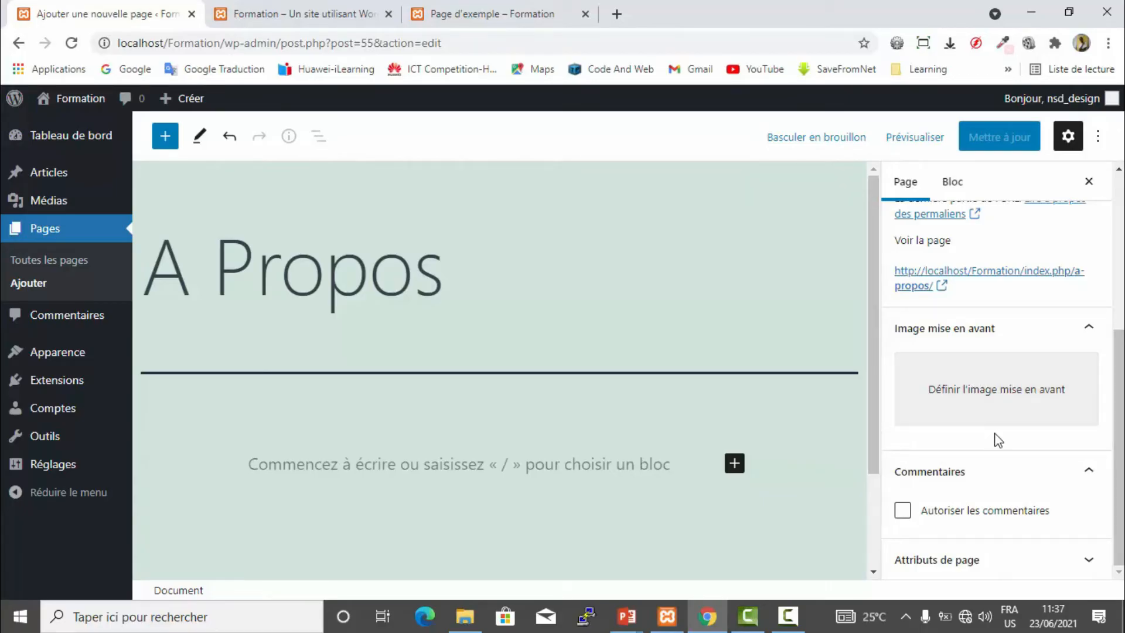
{"action": "left_click", "coordinate": [985, 482]}
{"action": "left_click", "coordinate": [983, 481]}
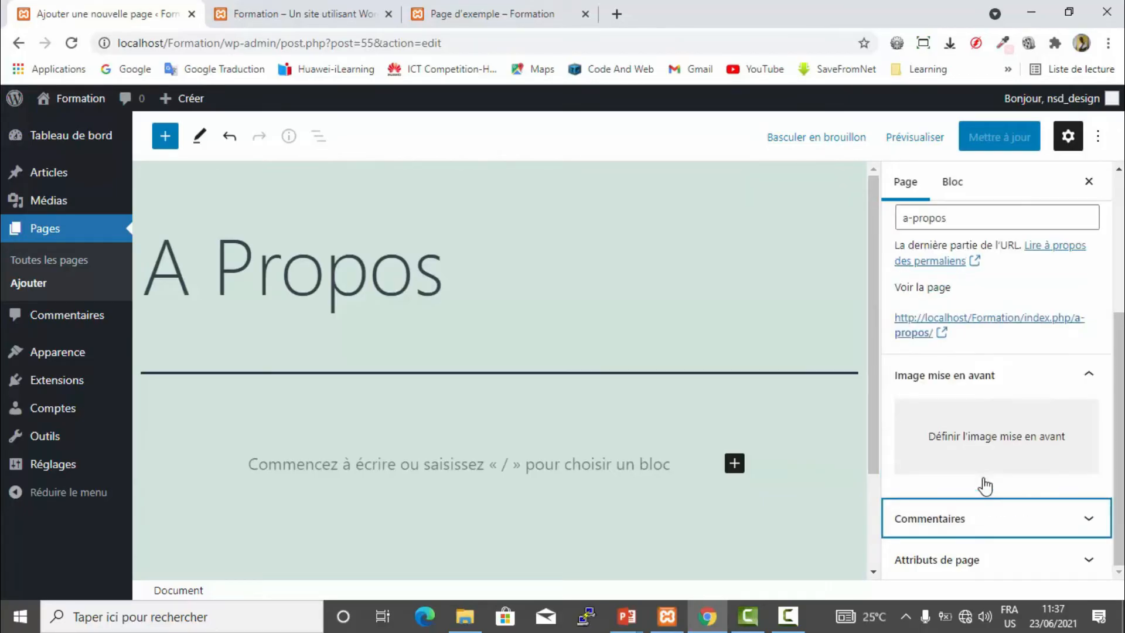
{"action": "left_click", "coordinate": [979, 525]}
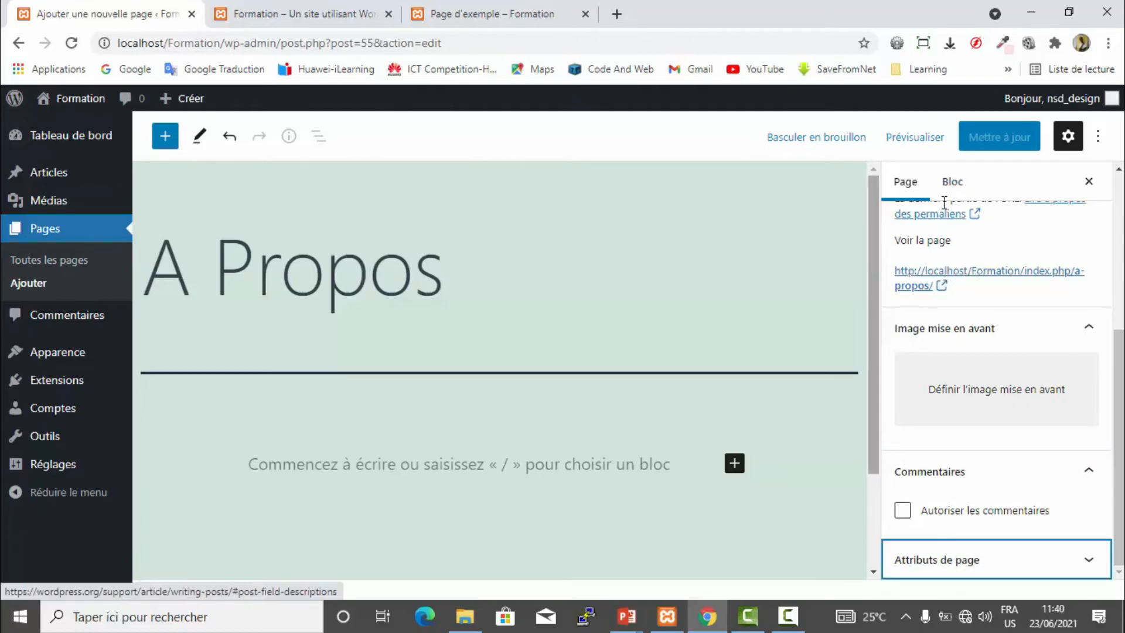
Check the block settings of the A Propos page and add a test paragraph reading "ytrty"
{"action": "left_click", "coordinate": [953, 184]}
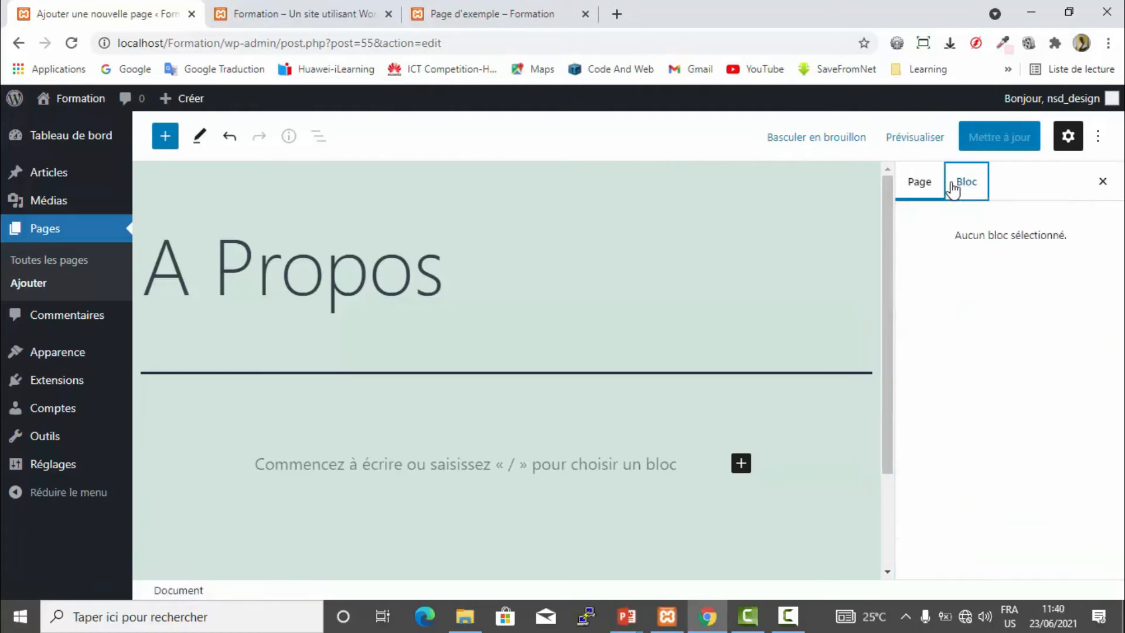
{"action": "left_click", "coordinate": [473, 470]}
{"action": "type", "text": "ytrty"}
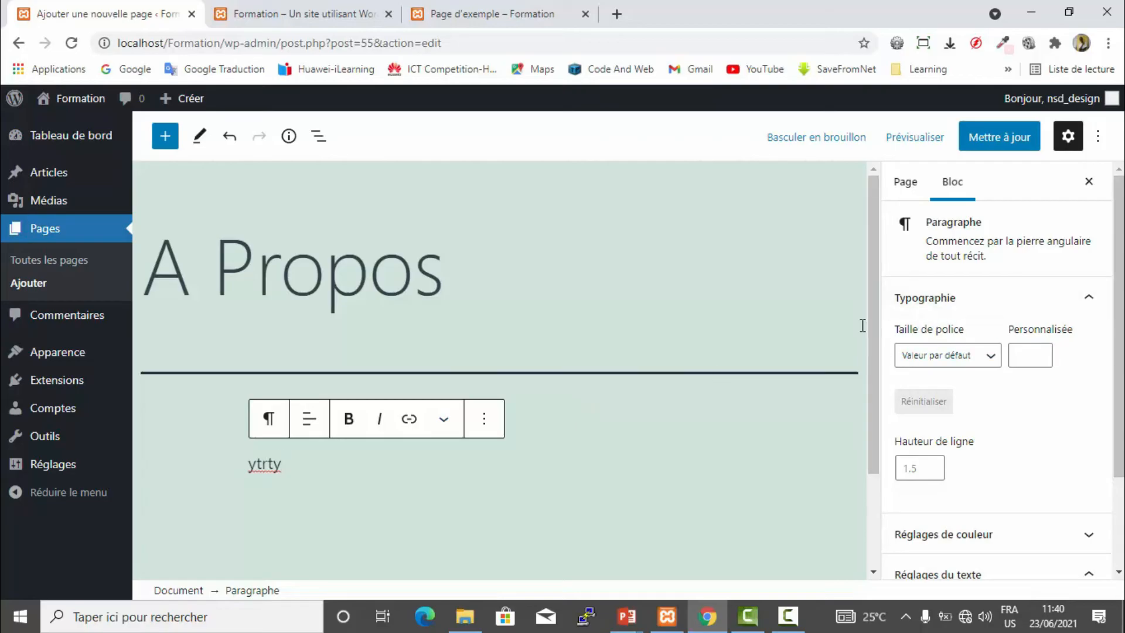
Examine the paragraph block's typography, colour, text and advanced settings, including HTML anchor and CSS classes
{"action": "scroll", "coordinate": [931, 337], "scroll_direction": "down", "scroll_amount": 2}
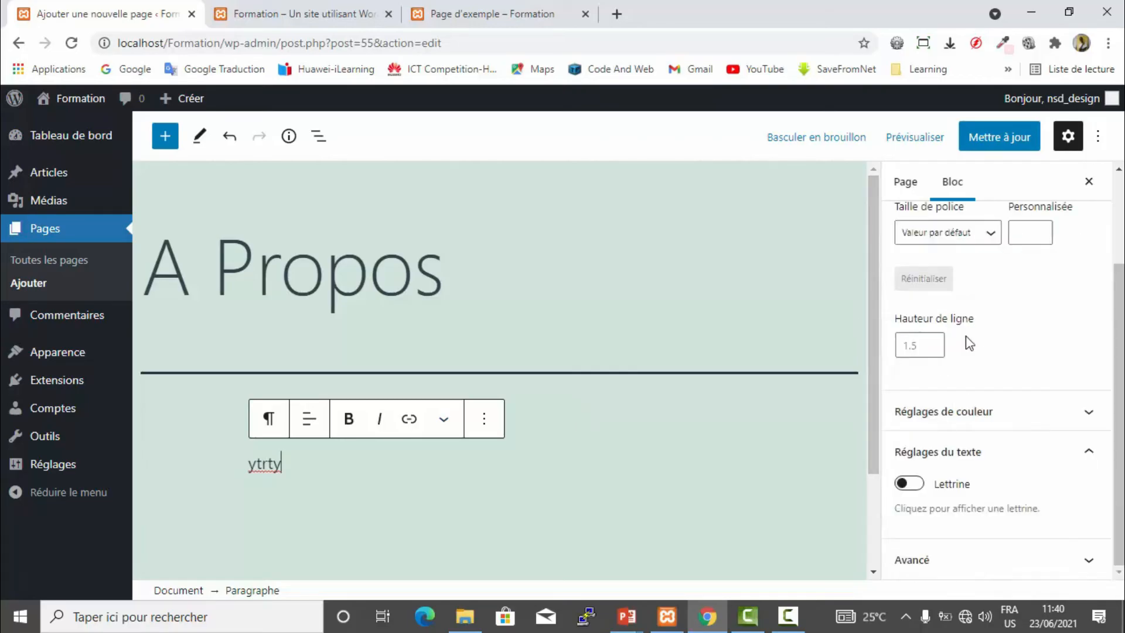
{"action": "left_click", "coordinate": [974, 415]}
{"action": "left_click", "coordinate": [900, 296]}
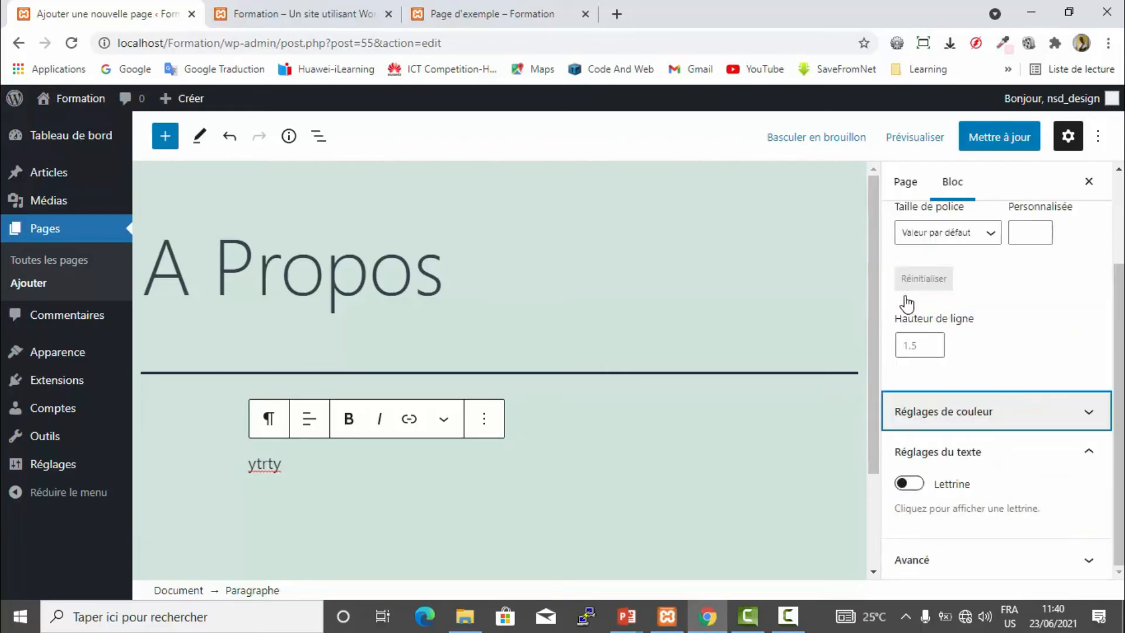
{"action": "left_click", "coordinate": [943, 457]}
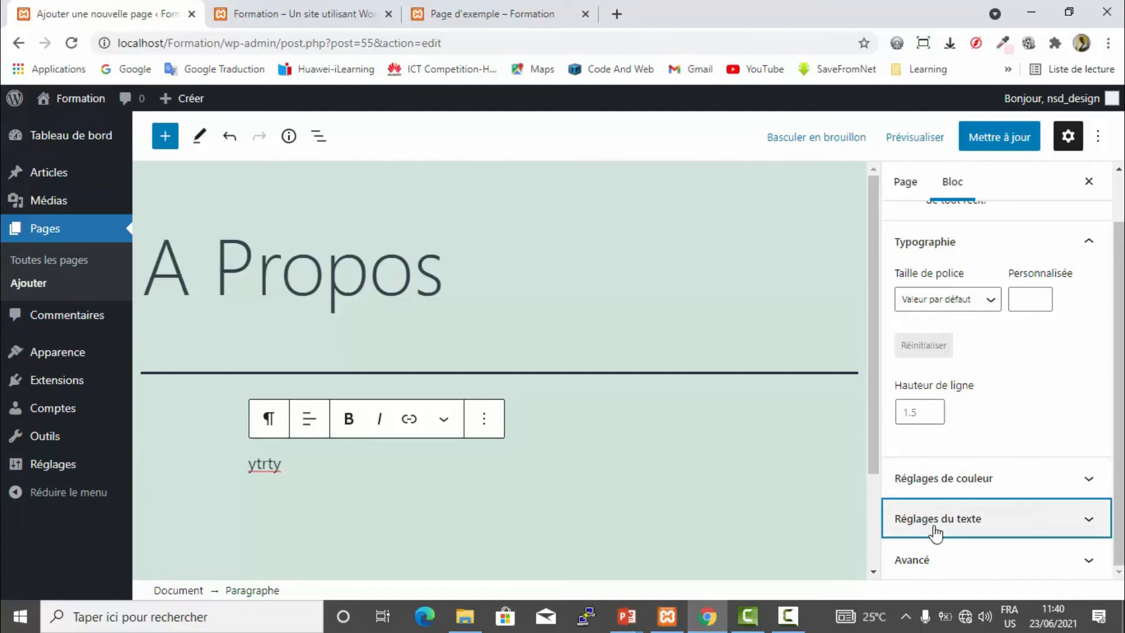
{"action": "left_click", "coordinate": [1011, 565]}
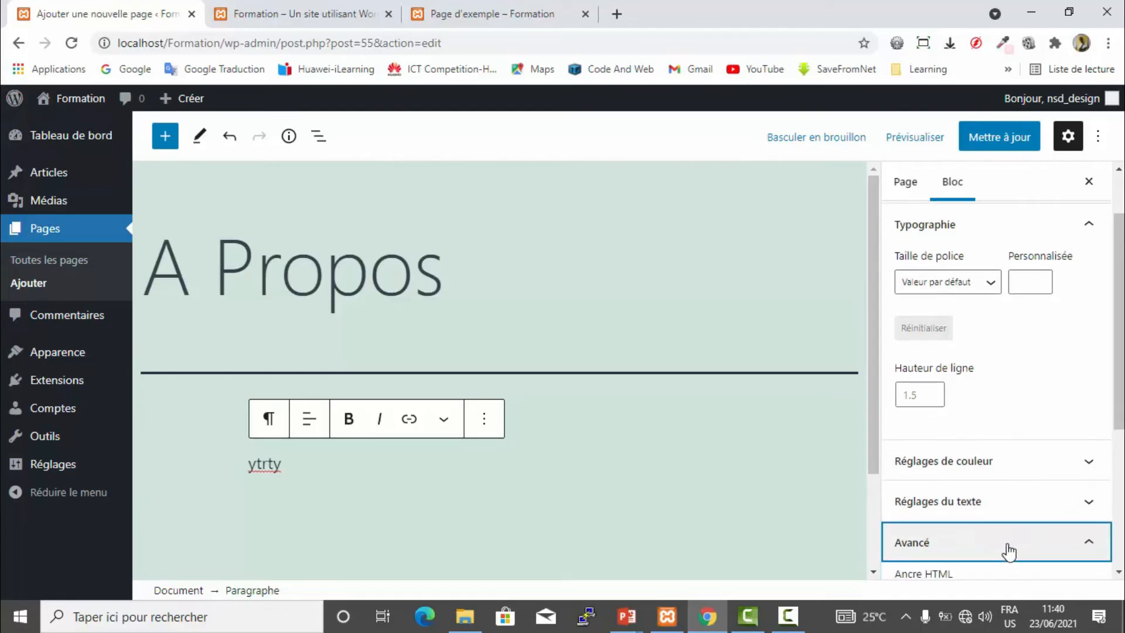
{"action": "scroll", "coordinate": [1005, 530], "scroll_direction": "down", "scroll_amount": 5}
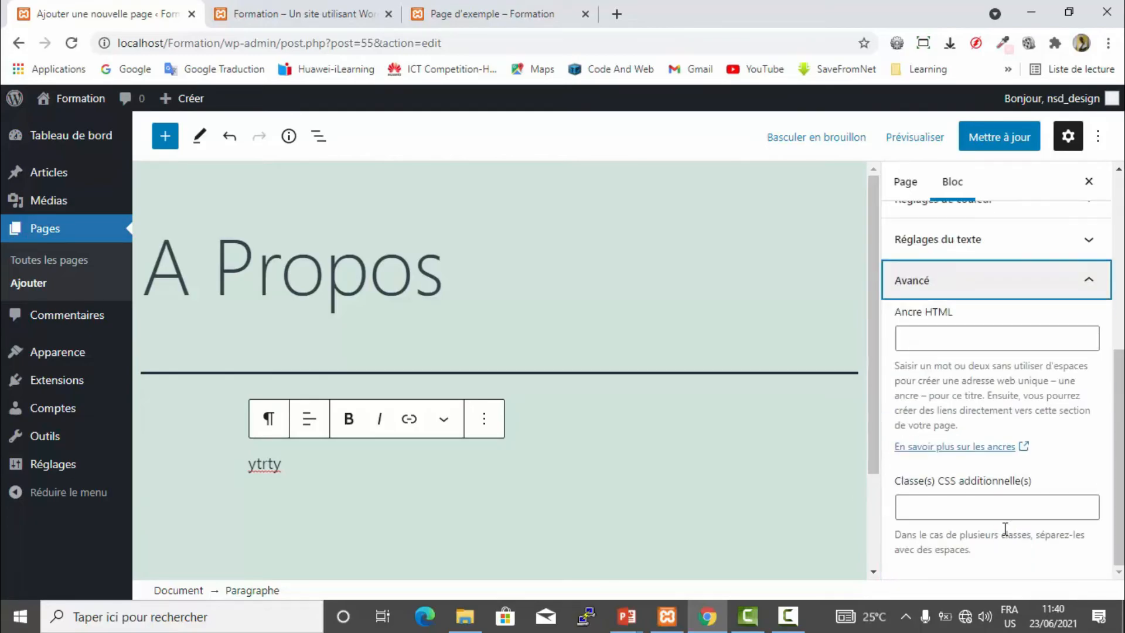
{"action": "left_click", "coordinate": [944, 293]}
{"action": "left_click", "coordinate": [957, 527]}
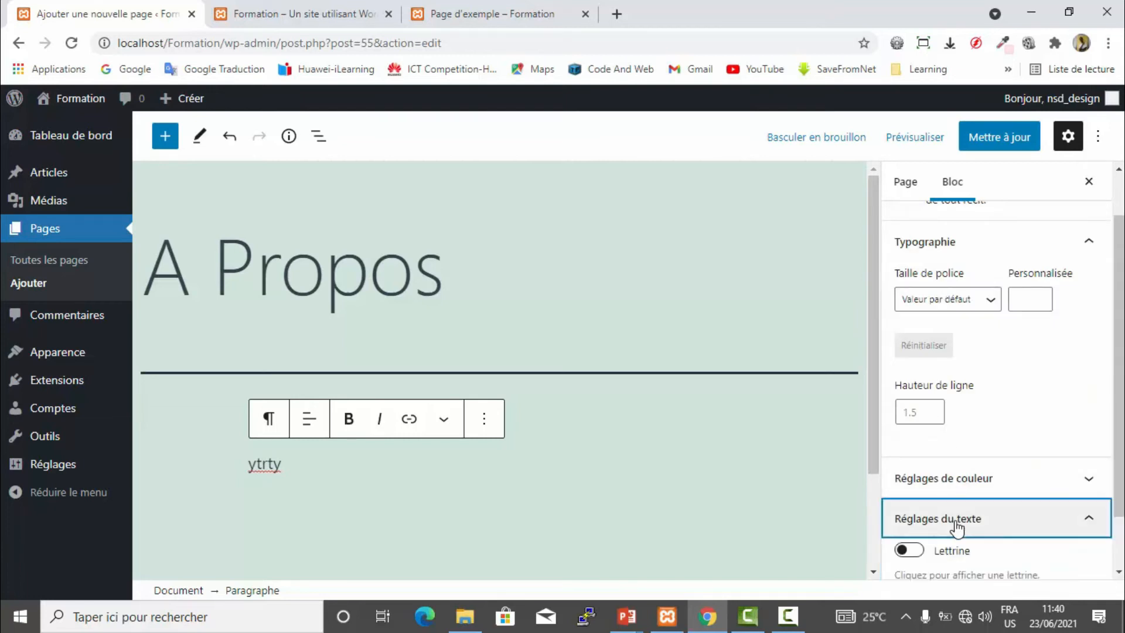
{"action": "double_click", "coordinate": [262, 467]}
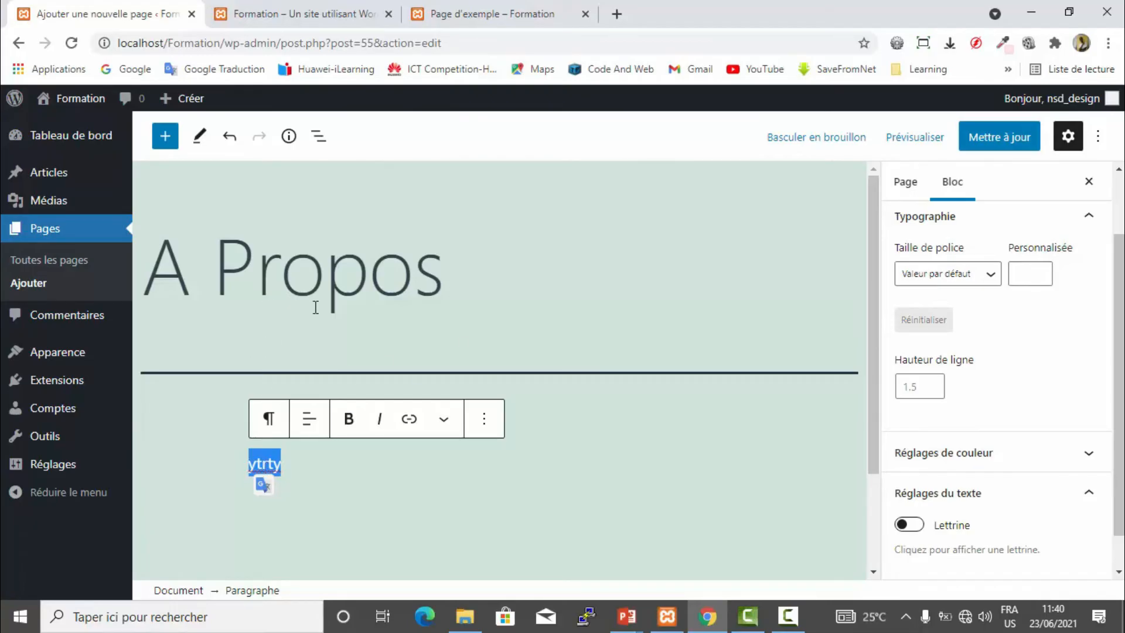
Close the settings sidebar and return to the page list, discarding the unsaved changes to A Propos
{"action": "left_click", "coordinate": [1088, 181]}
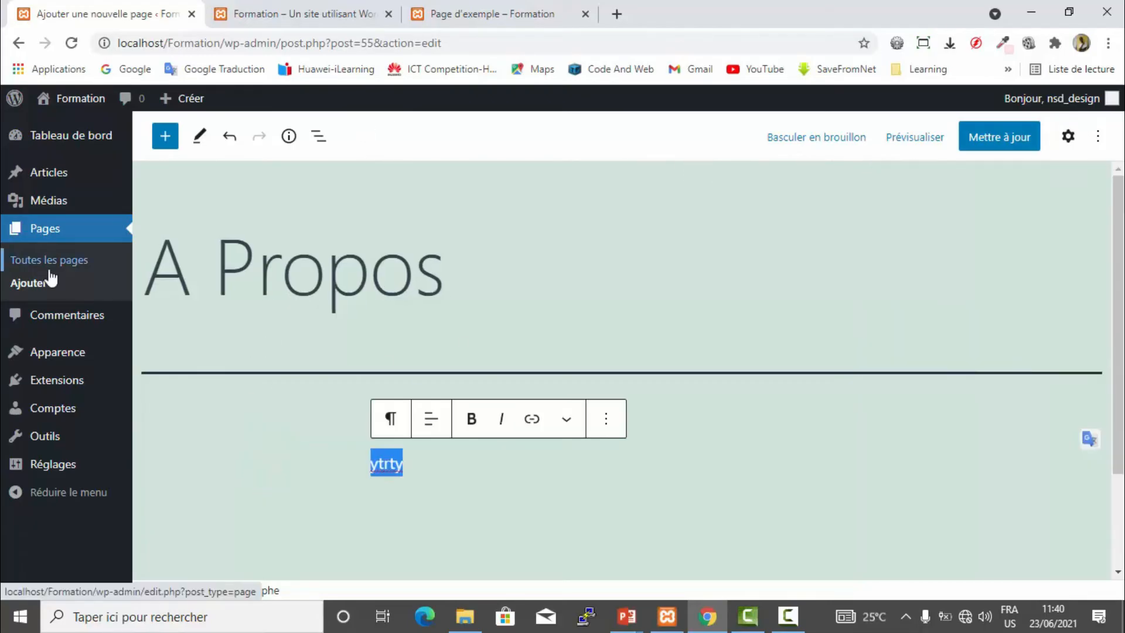
{"action": "left_click", "coordinate": [53, 268]}
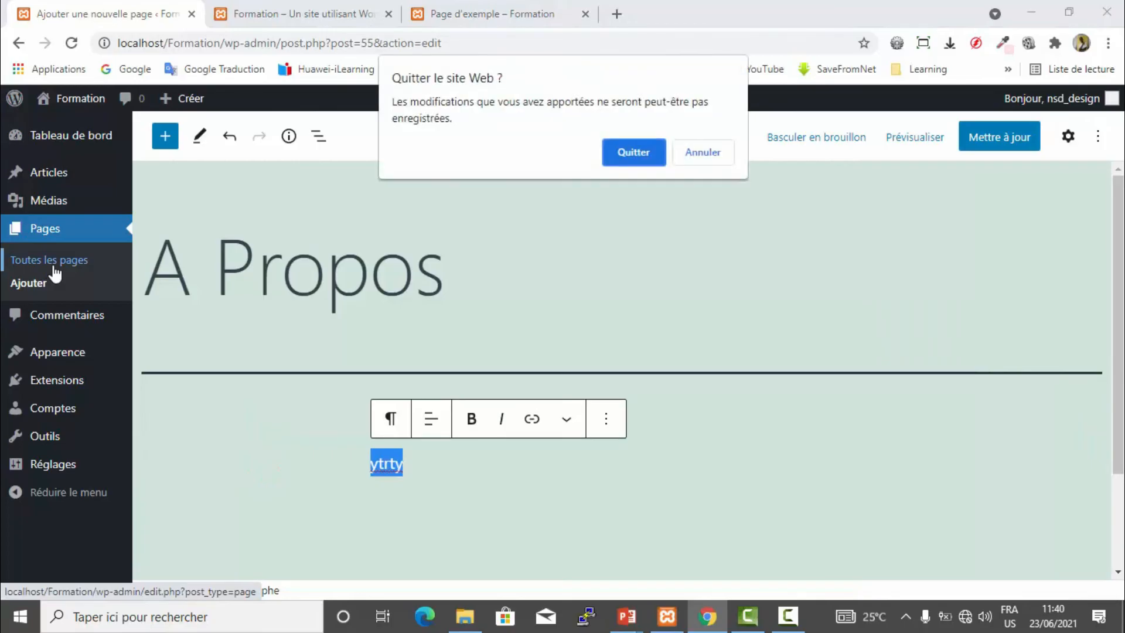
{"action": "left_click", "coordinate": [607, 160]}
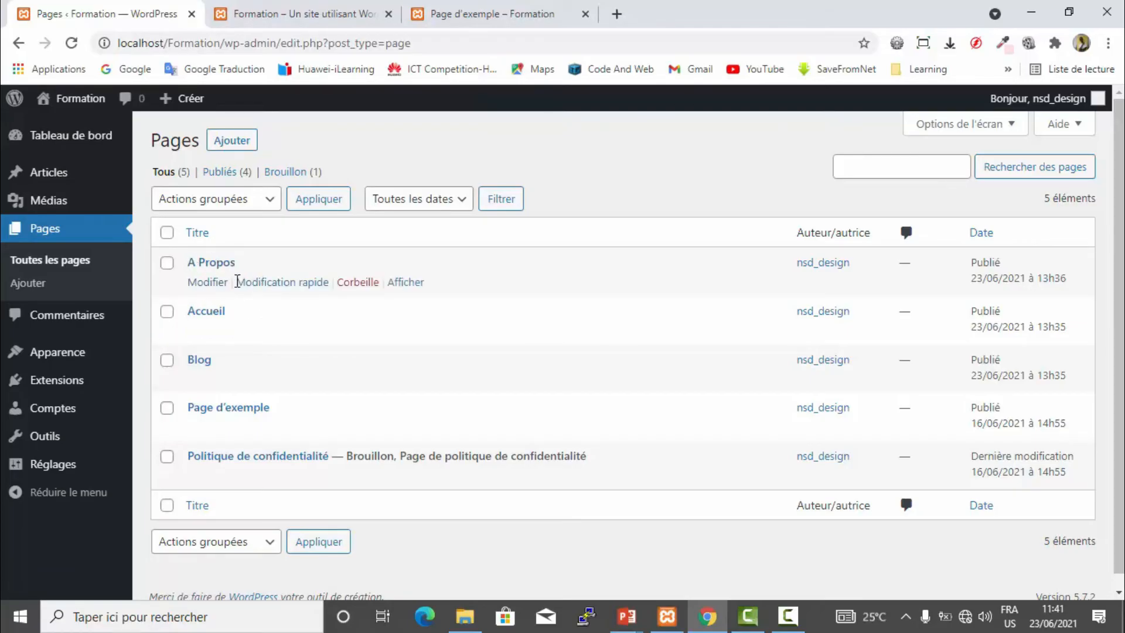
{"action": "double_click", "coordinate": [170, 261]}
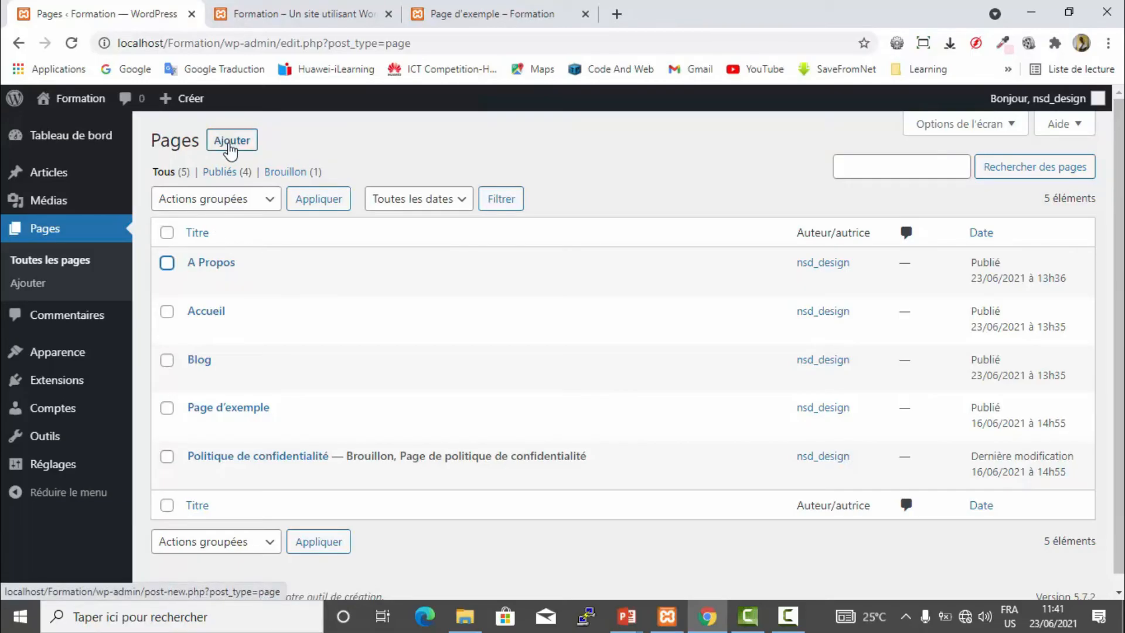
Create and publish a new page titled "Contact", and return to the page list
{"action": "left_click", "coordinate": [229, 145]}
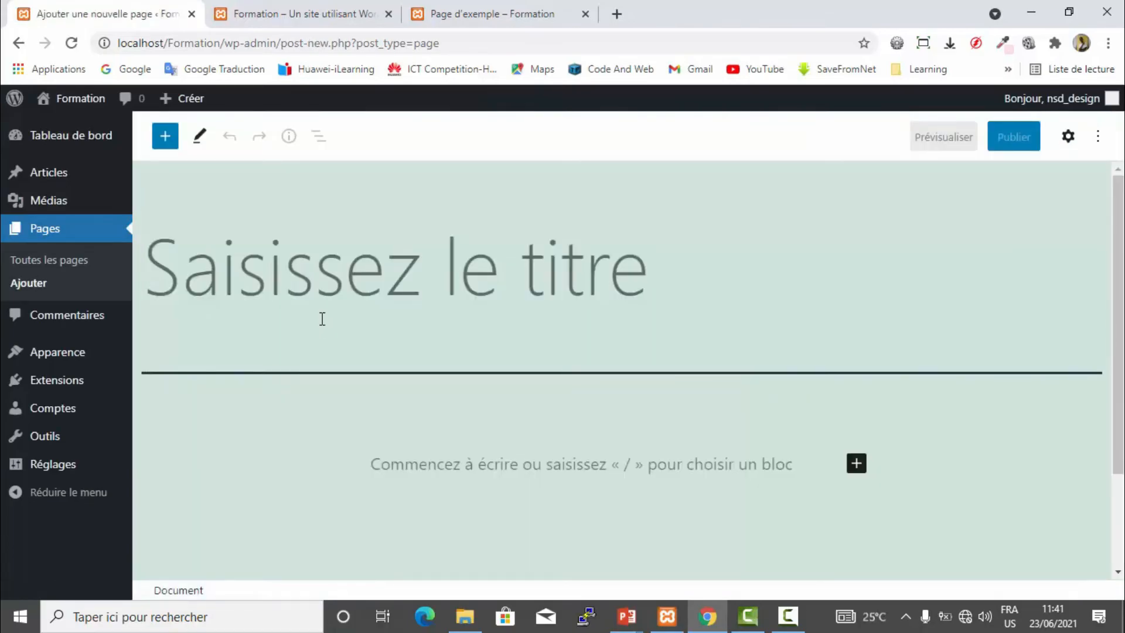
{"action": "type", "text": "Co"}
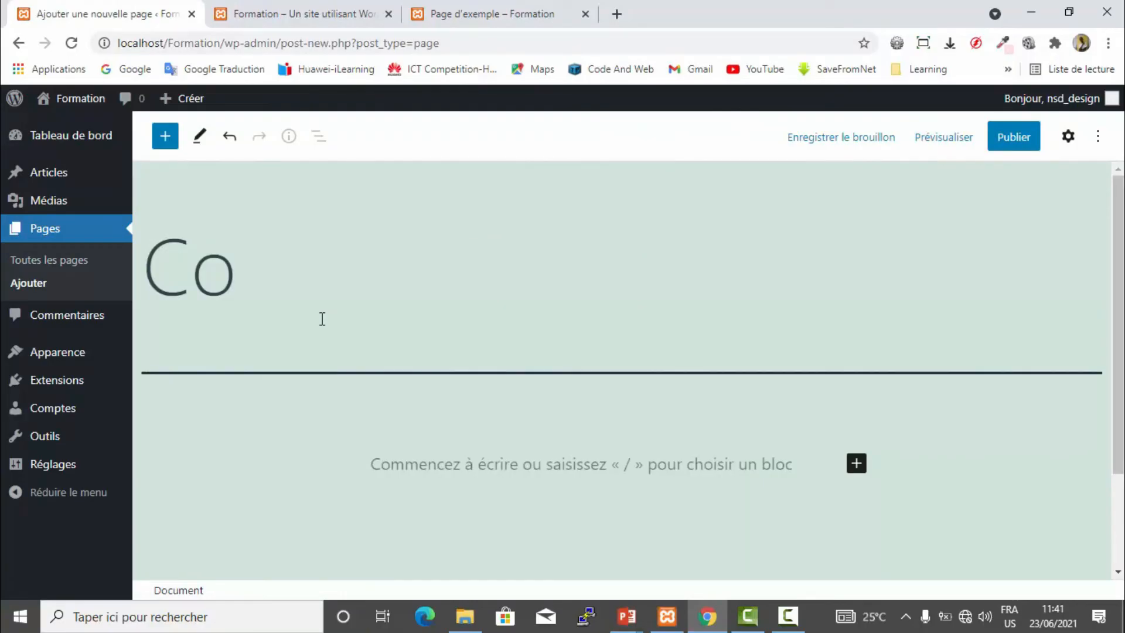
{"action": "type", "text": "ntact"}
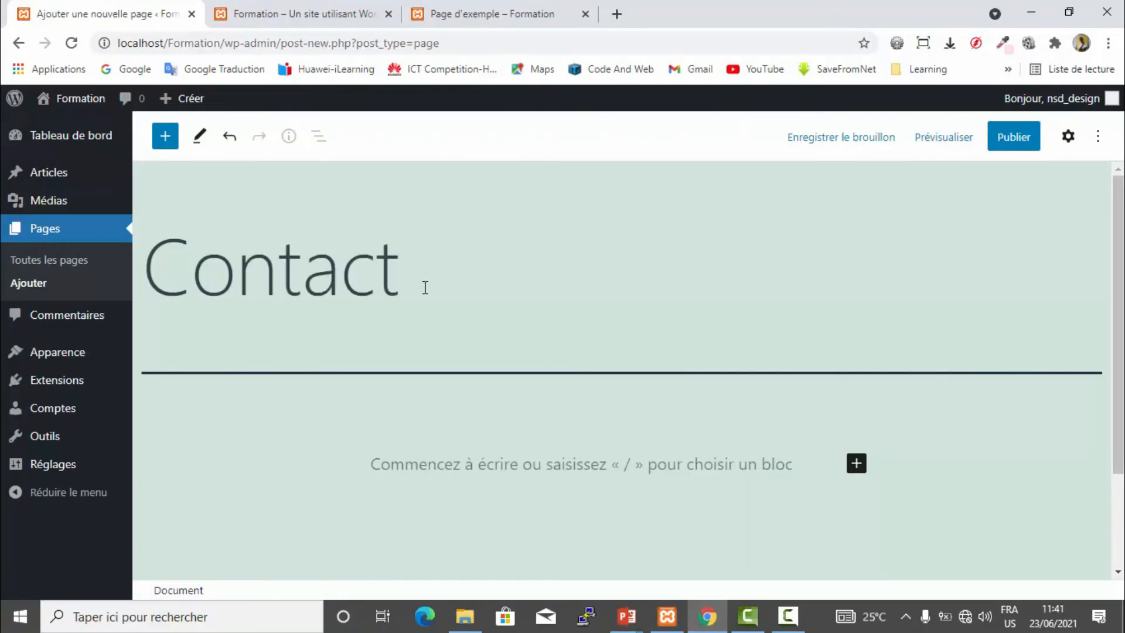
{"action": "left_click", "coordinate": [1006, 141]}
{"action": "left_click", "coordinate": [956, 137]}
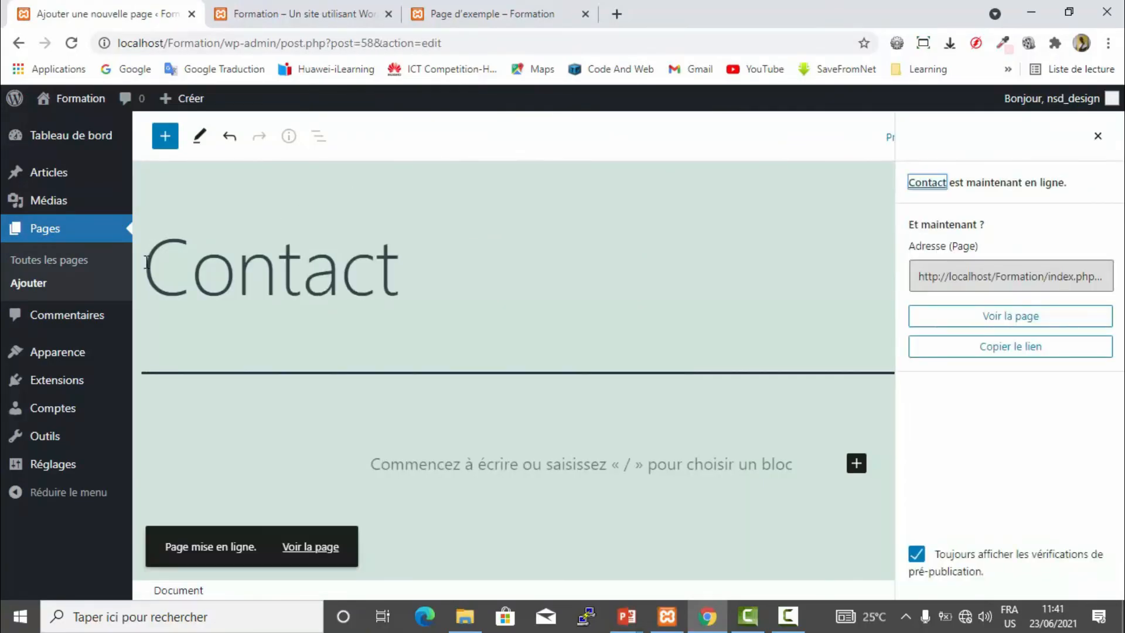
{"action": "left_click", "coordinate": [64, 261]}
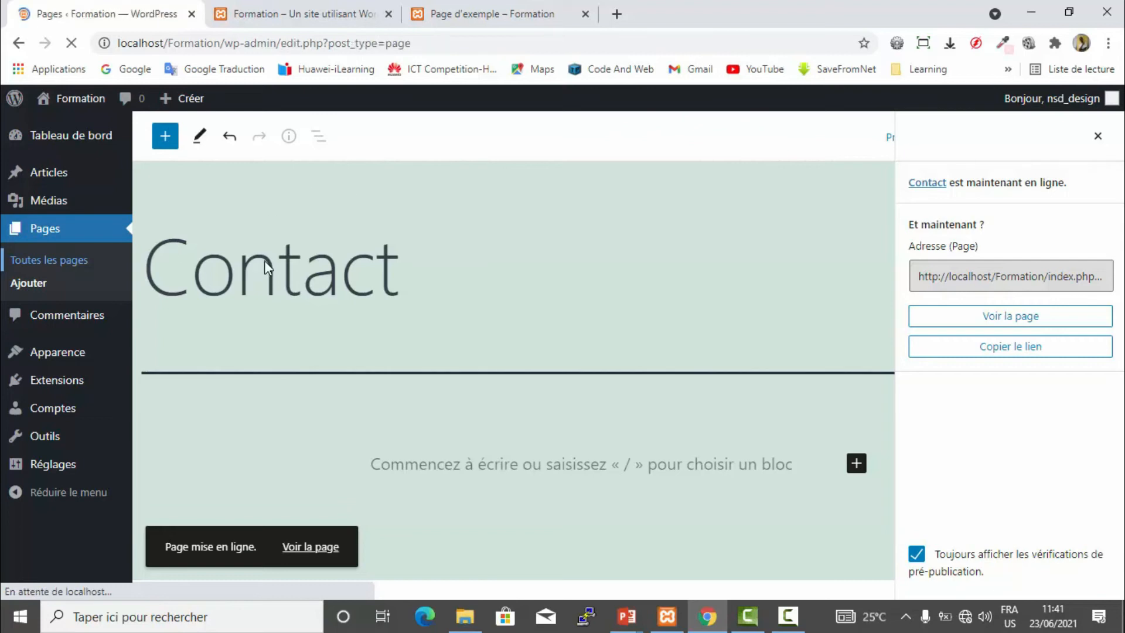
{"action": "scroll", "coordinate": [264, 276], "scroll_direction": "down", "scroll_amount": 2}
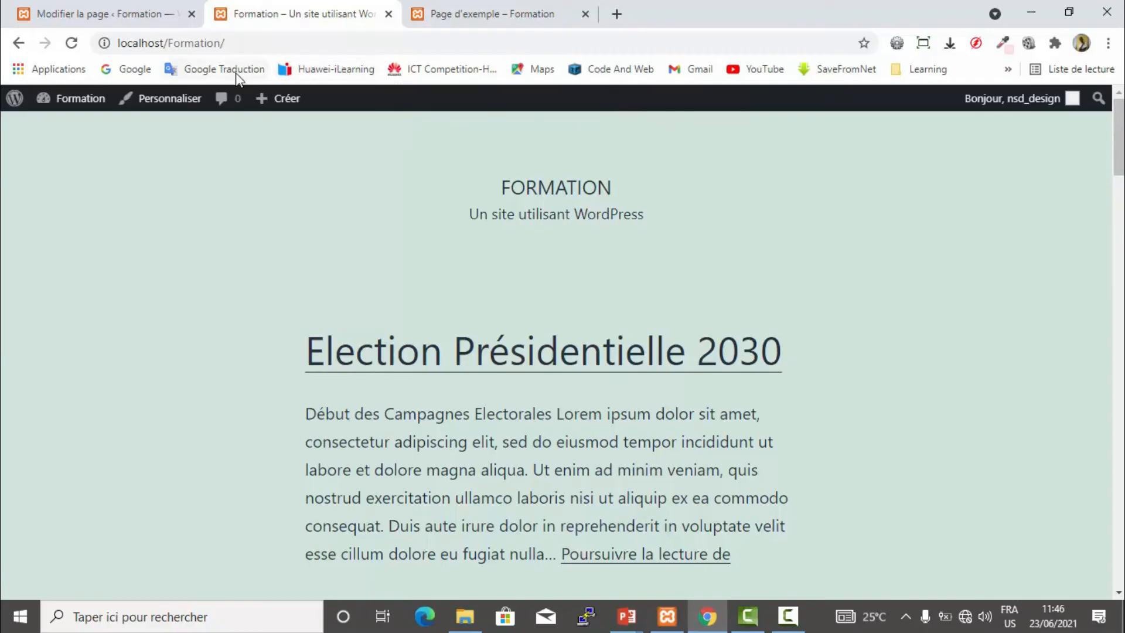
Open the published Accueil page from its permalink in the page editor and review its layout down to the footer
{"action": "left_click", "coordinate": [82, 45]}
{"action": "left_click", "coordinate": [82, 18]}
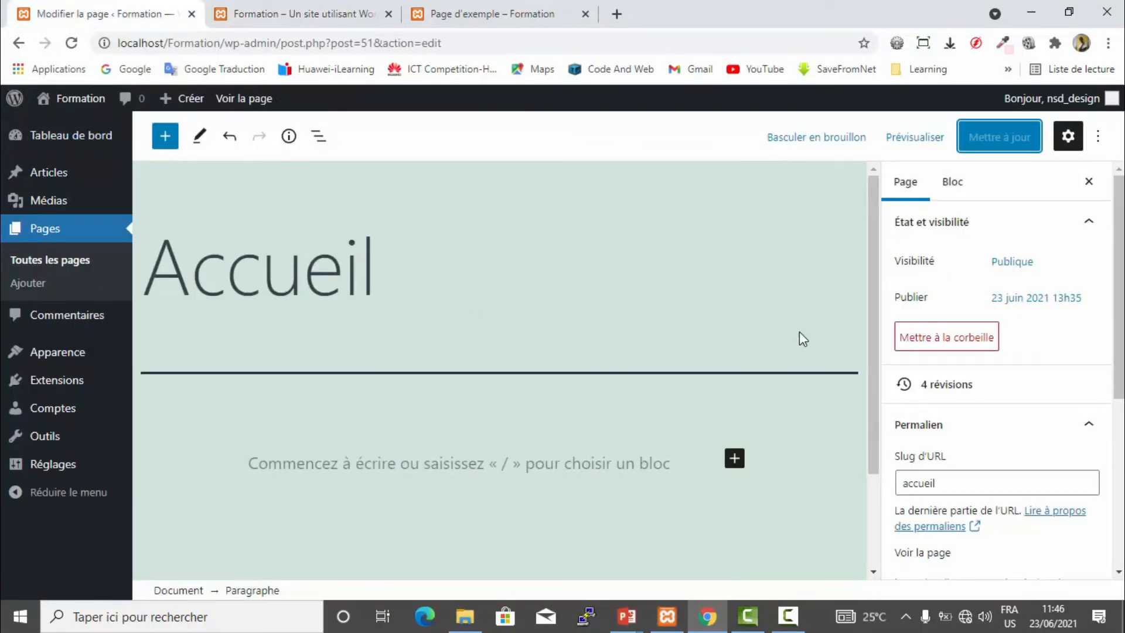
{"action": "scroll", "coordinate": [1116, 433], "scroll_direction": "down", "scroll_amount": 4}
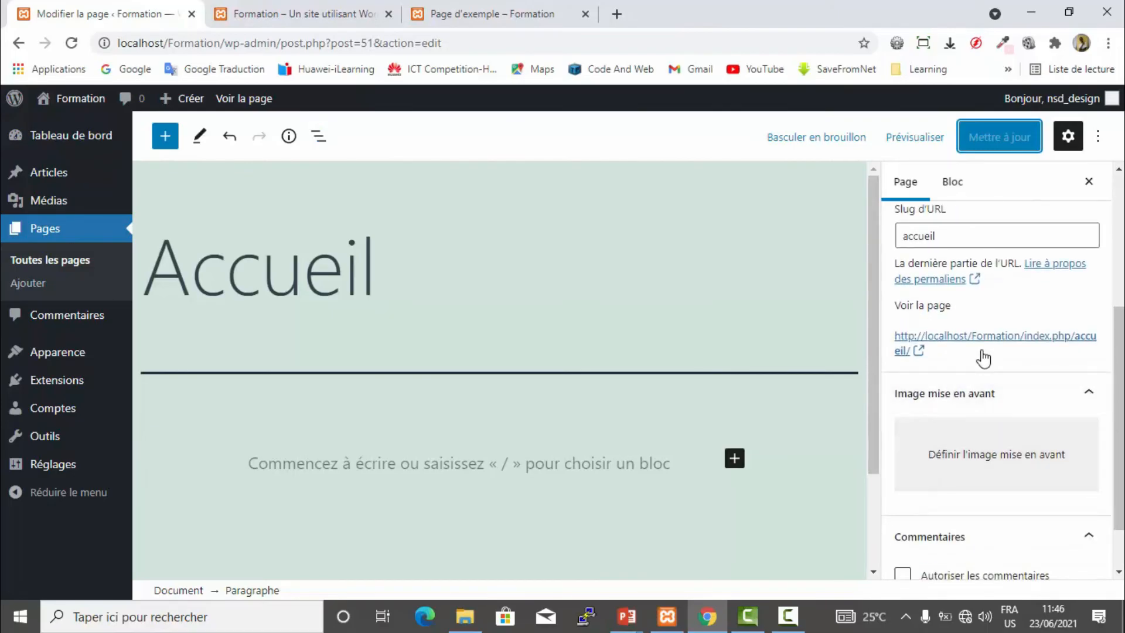
{"action": "left_click", "coordinate": [941, 338]}
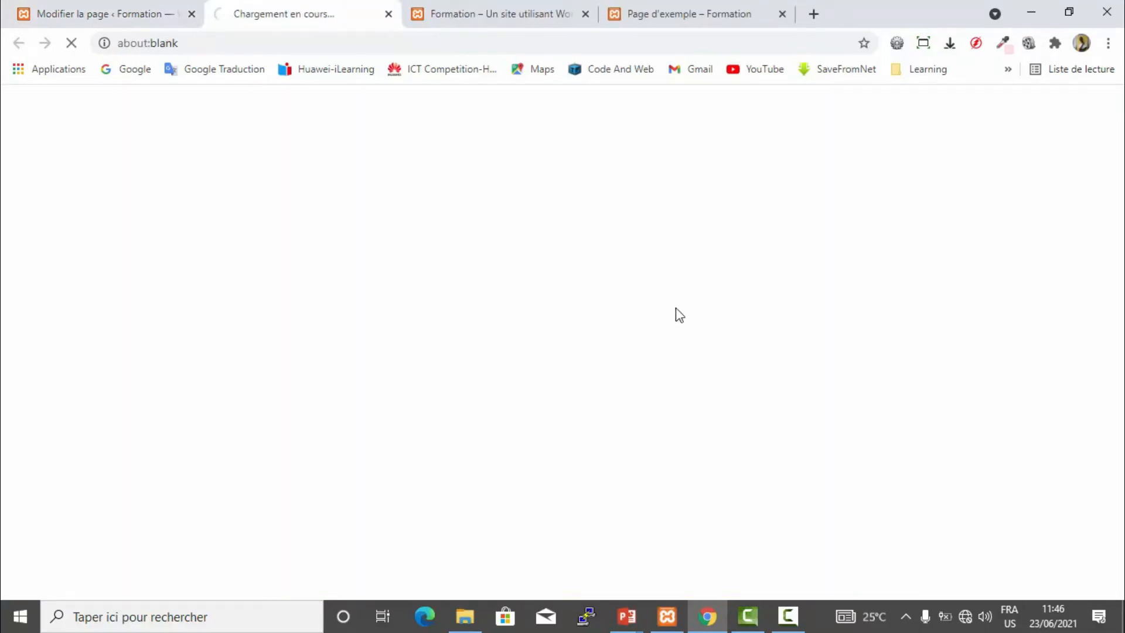
{"action": "scroll", "coordinate": [502, 355], "scroll_direction": "down", "scroll_amount": 8}
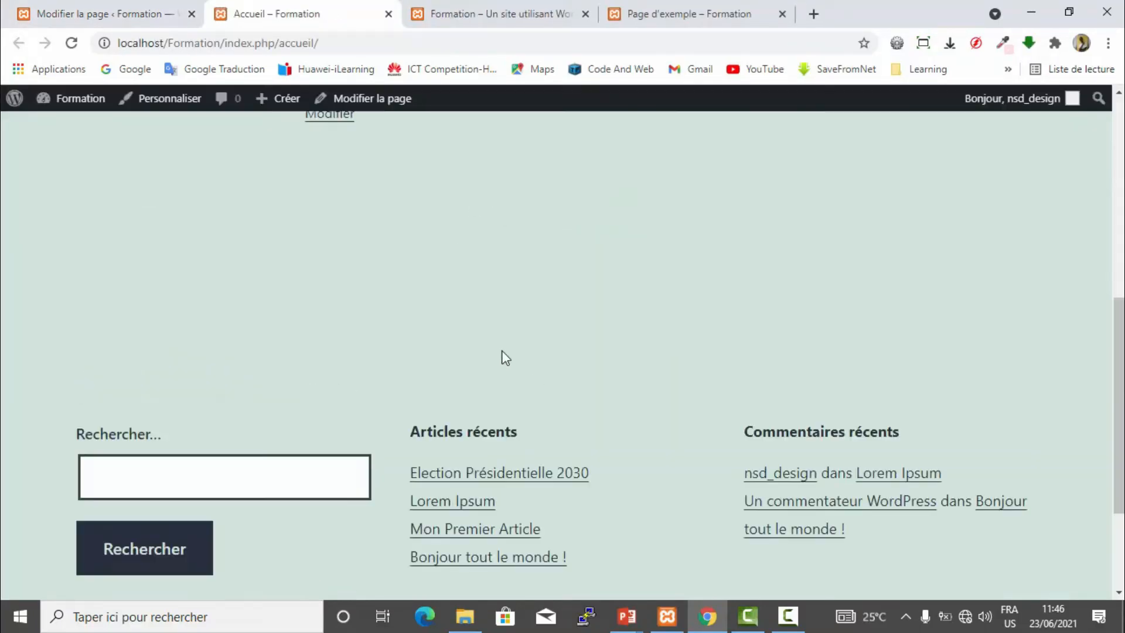
{"action": "scroll", "coordinate": [504, 356], "scroll_direction": "up", "scroll_amount": 7}
{"action": "scroll", "coordinate": [503, 352], "scroll_direction": "down", "scroll_amount": 7}
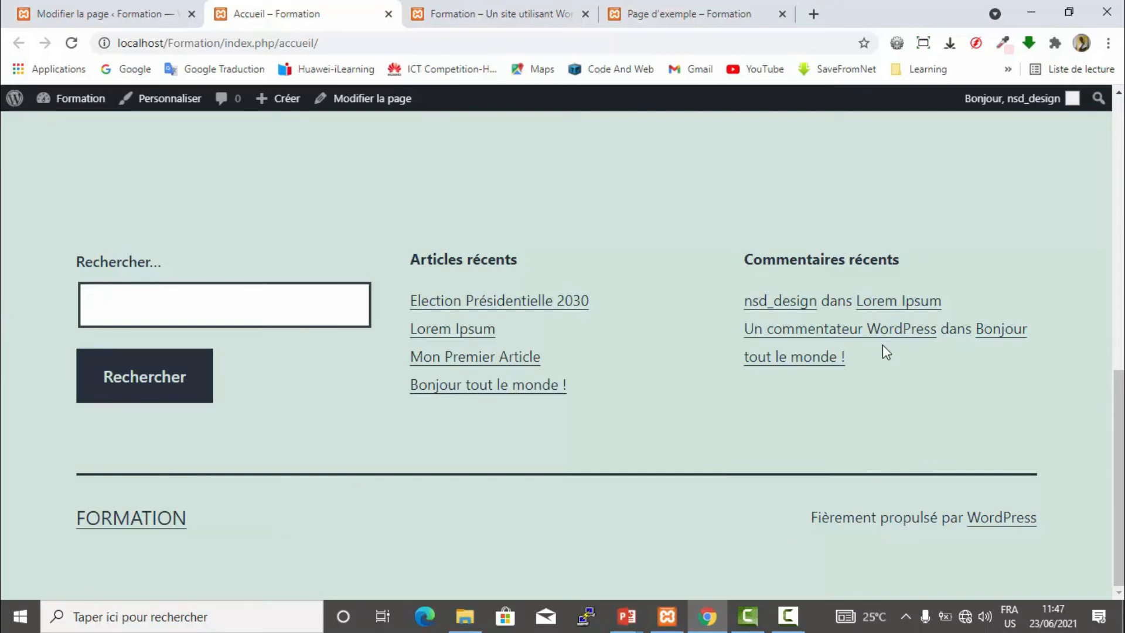
{"action": "scroll", "coordinate": [882, 351], "scroll_direction": "up", "scroll_amount": 8}
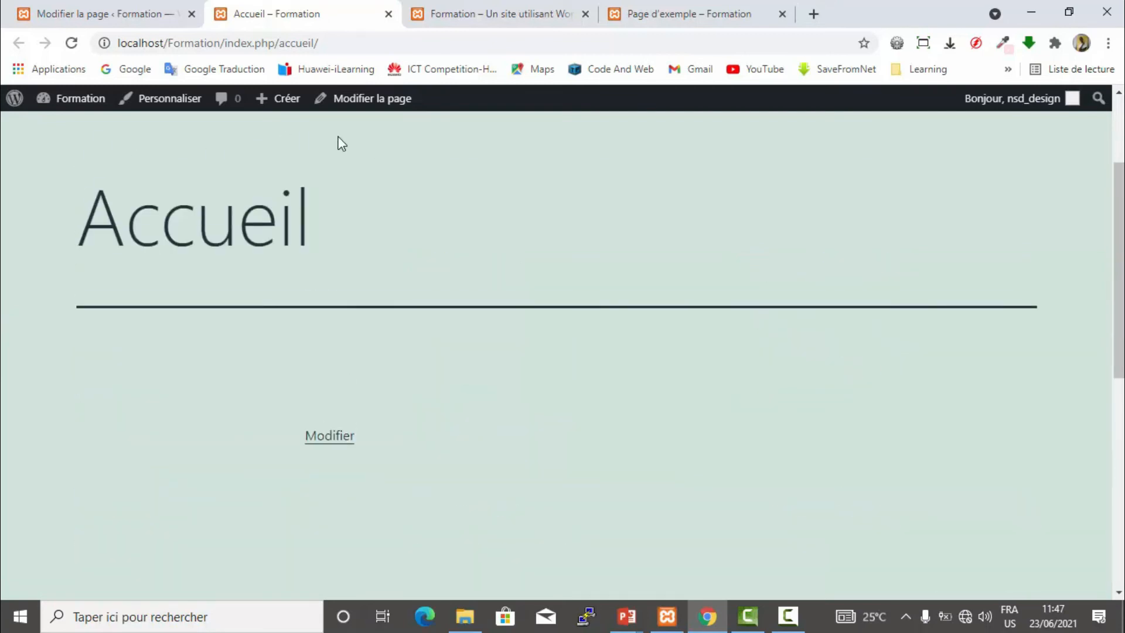
Return to the Accueil page editor, add a heading block to its content and set the level to H1
{"action": "left_click", "coordinate": [94, 22]}
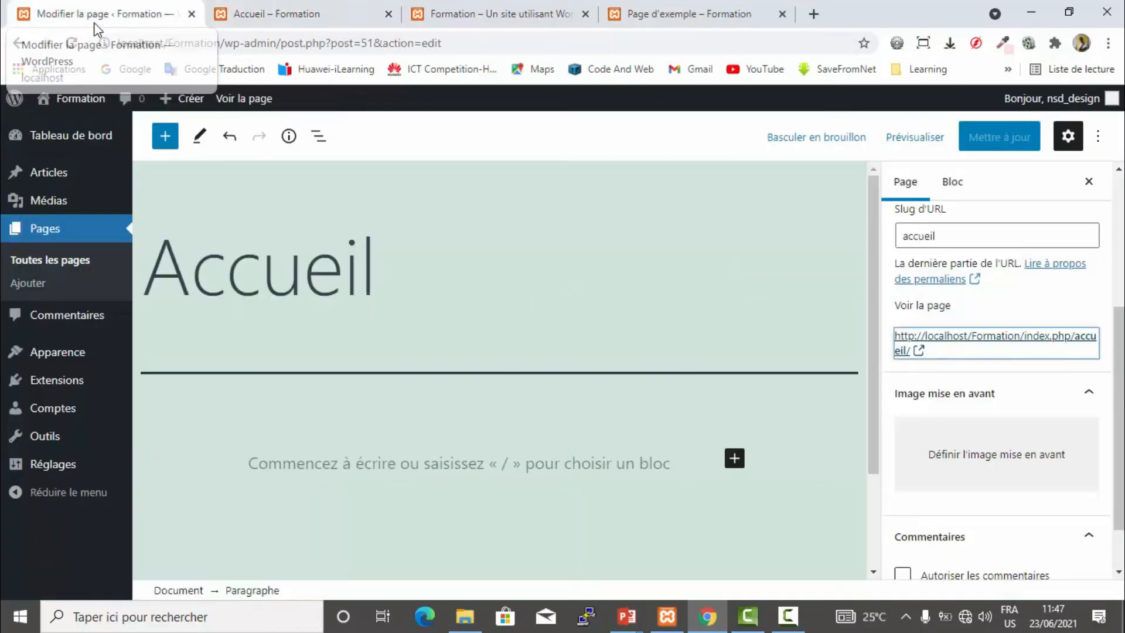
{"action": "scroll", "coordinate": [1004, 451], "scroll_direction": "down", "scroll_amount": 2}
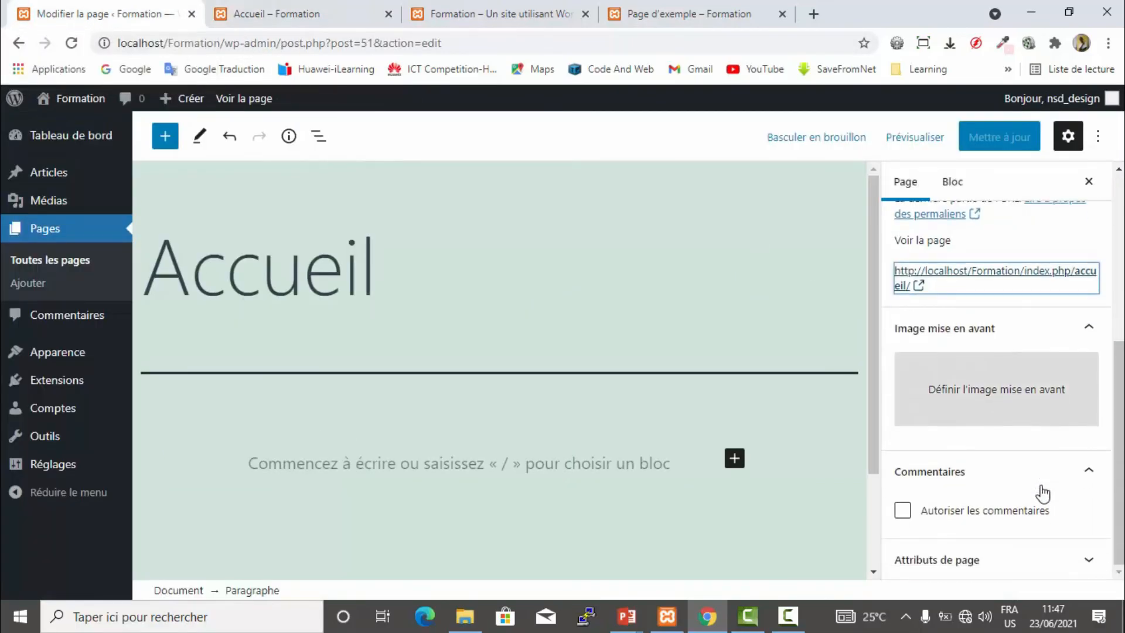
{"action": "left_click", "coordinate": [321, 467]}
{"action": "left_click", "coordinate": [732, 461]}
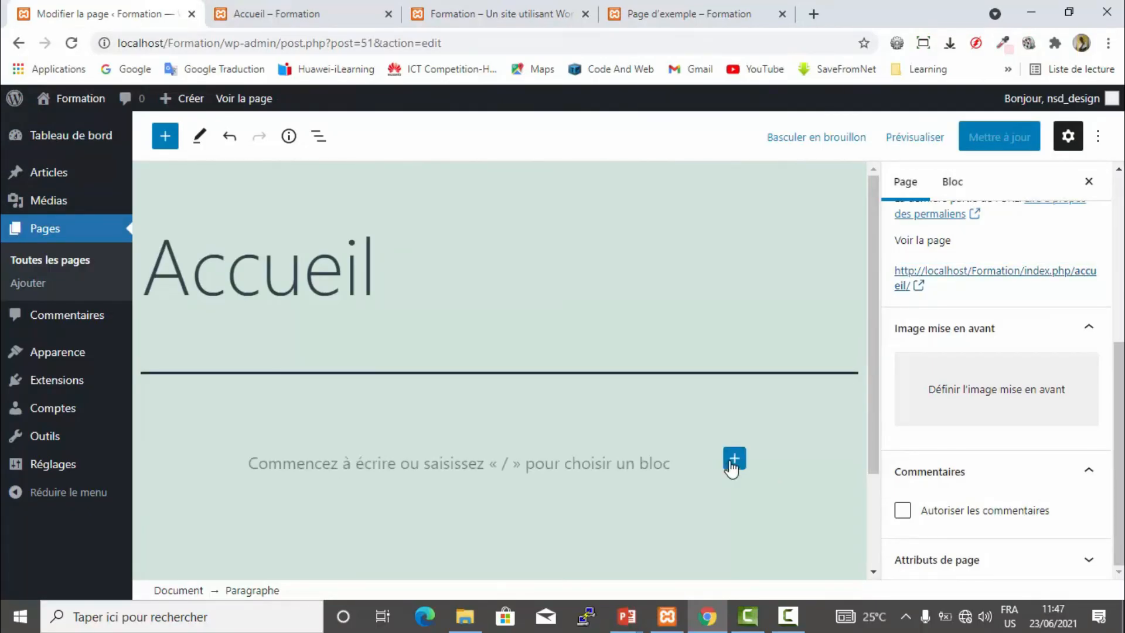
{"action": "left_click", "coordinate": [871, 249]}
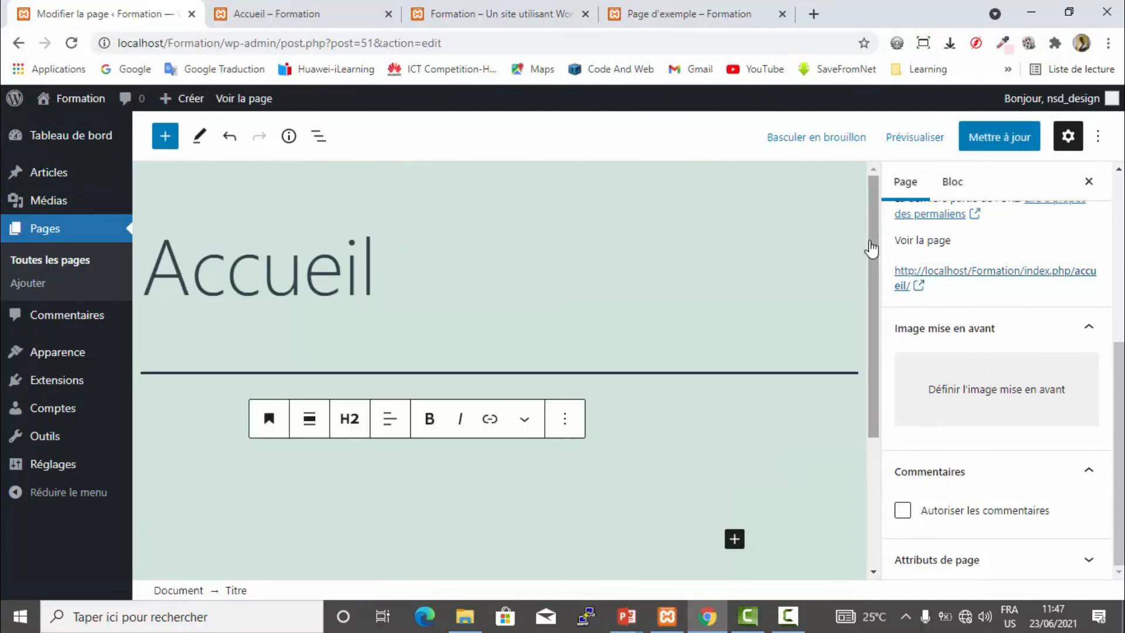
{"action": "left_click", "coordinate": [349, 418]}
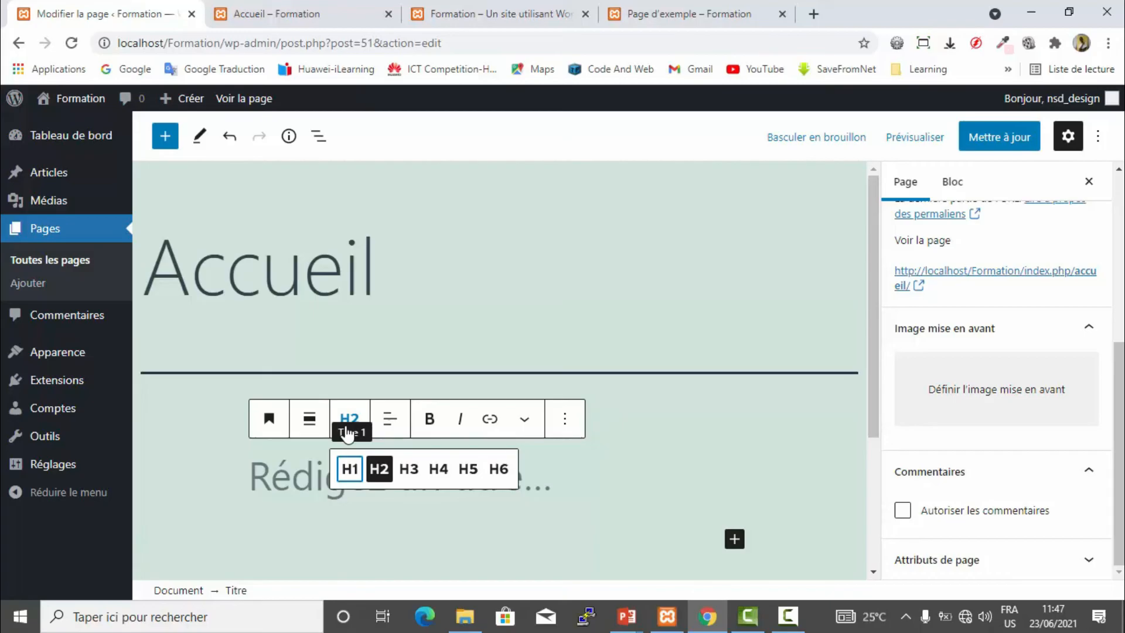
{"action": "left_click", "coordinate": [349, 472]}
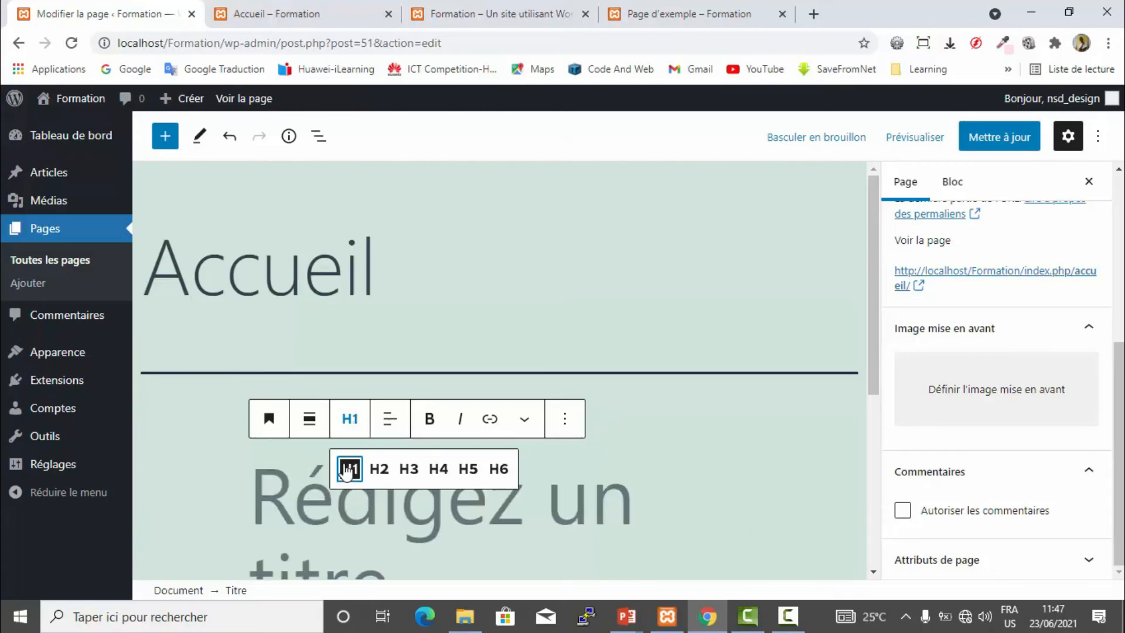
Enter "Bienvenue" as the H1 heading text and update the Accueil page
{"action": "left_click", "coordinate": [304, 491]}
{"action": "type", "text": "B"}
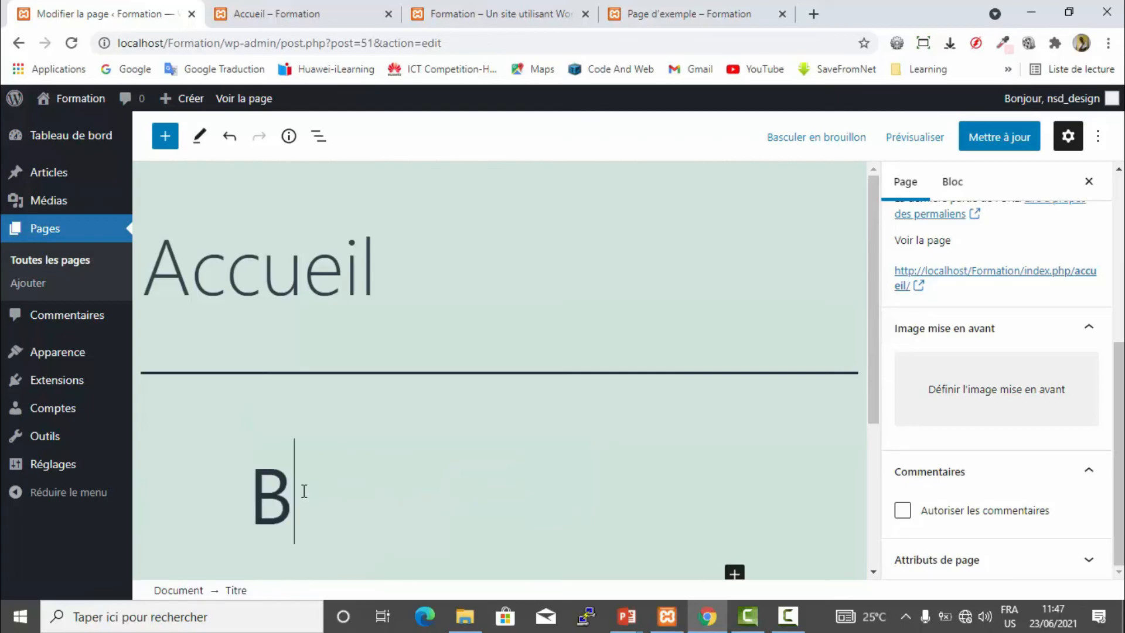
{"action": "type", "text": "ienvenue"}
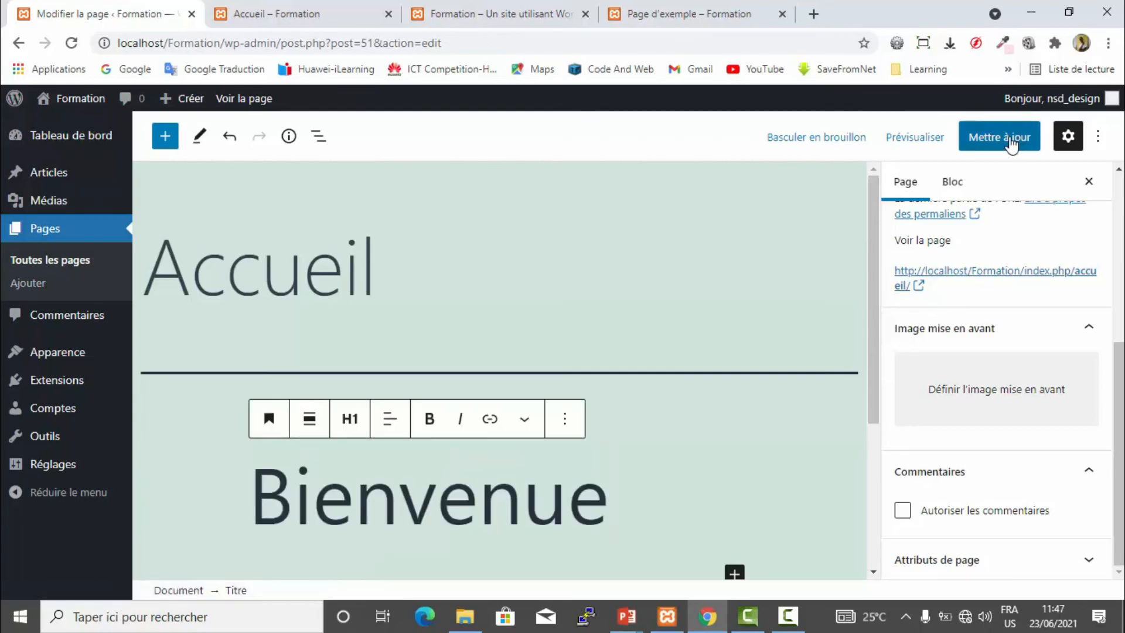
{"action": "left_click", "coordinate": [1012, 143]}
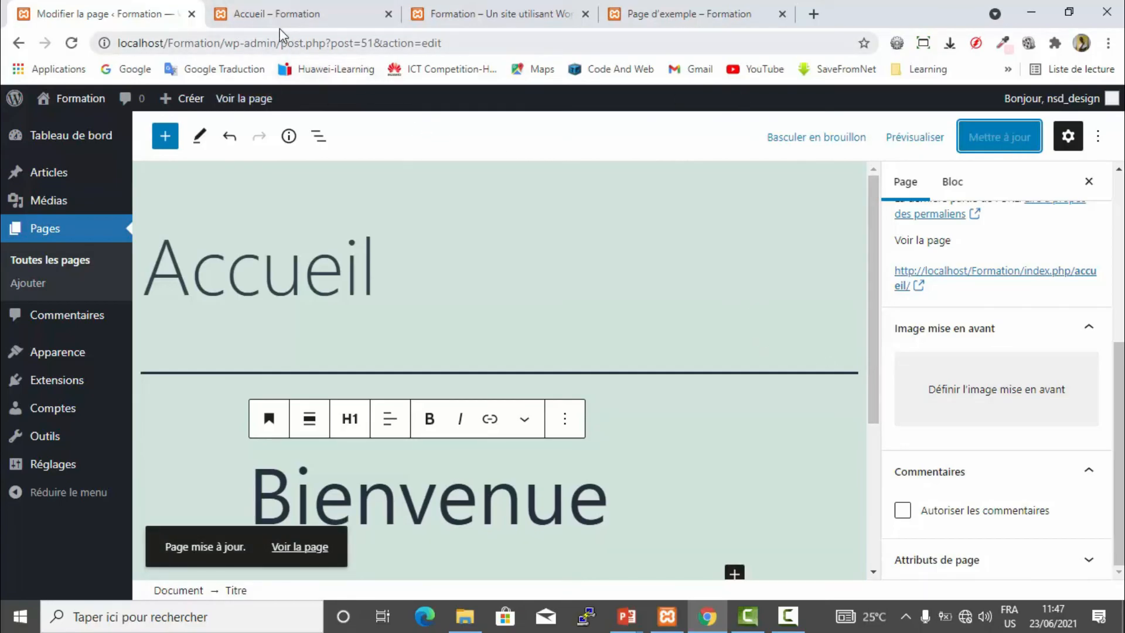
Reload the published Accueil page, check the new heading and overall layout, and close that view
{"action": "left_click", "coordinate": [262, 9]}
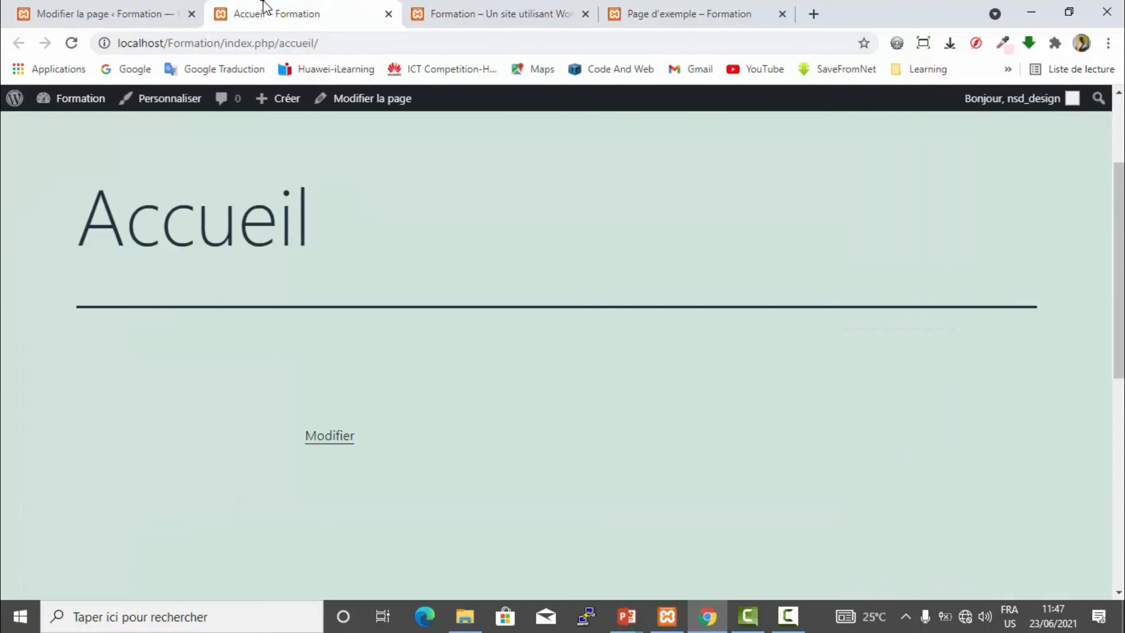
{"action": "left_click", "coordinate": [71, 44]}
{"action": "scroll", "coordinate": [370, 247], "scroll_direction": "down", "scroll_amount": 4}
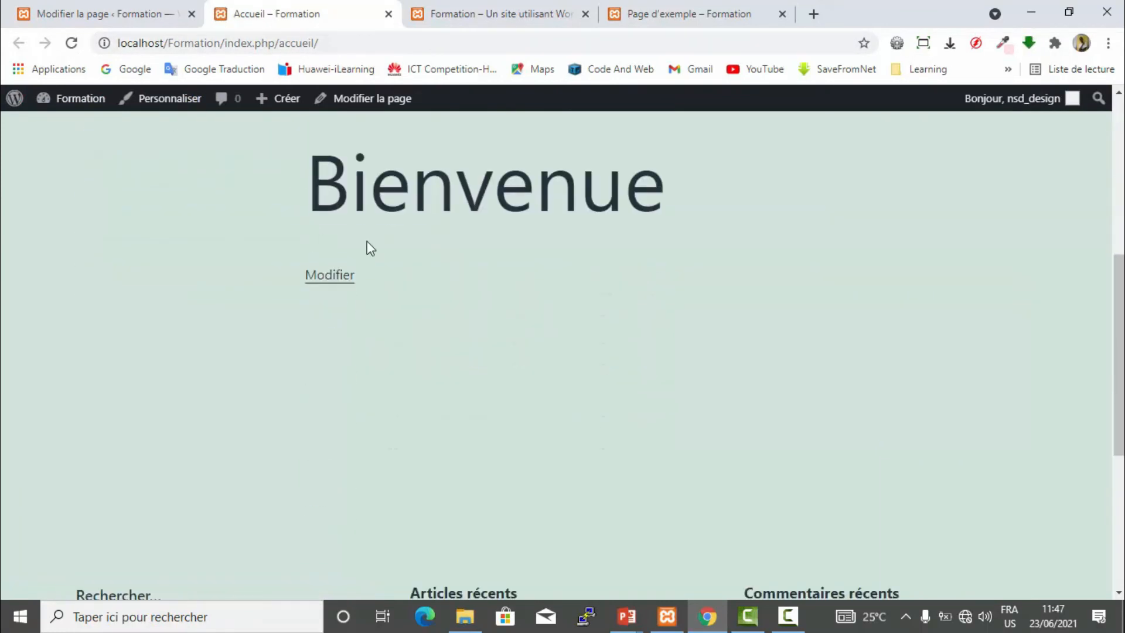
{"action": "left_click_drag", "start_coordinate": [317, 200], "coordinate": [754, 211]}
{"action": "left_click", "coordinate": [753, 211]}
{"action": "scroll", "coordinate": [693, 205], "scroll_direction": "up", "scroll_amount": 6}
{"action": "scroll", "coordinate": [690, 205], "scroll_direction": "down", "scroll_amount": 7}
{"action": "scroll", "coordinate": [690, 205], "scroll_direction": "up", "scroll_amount": 7}
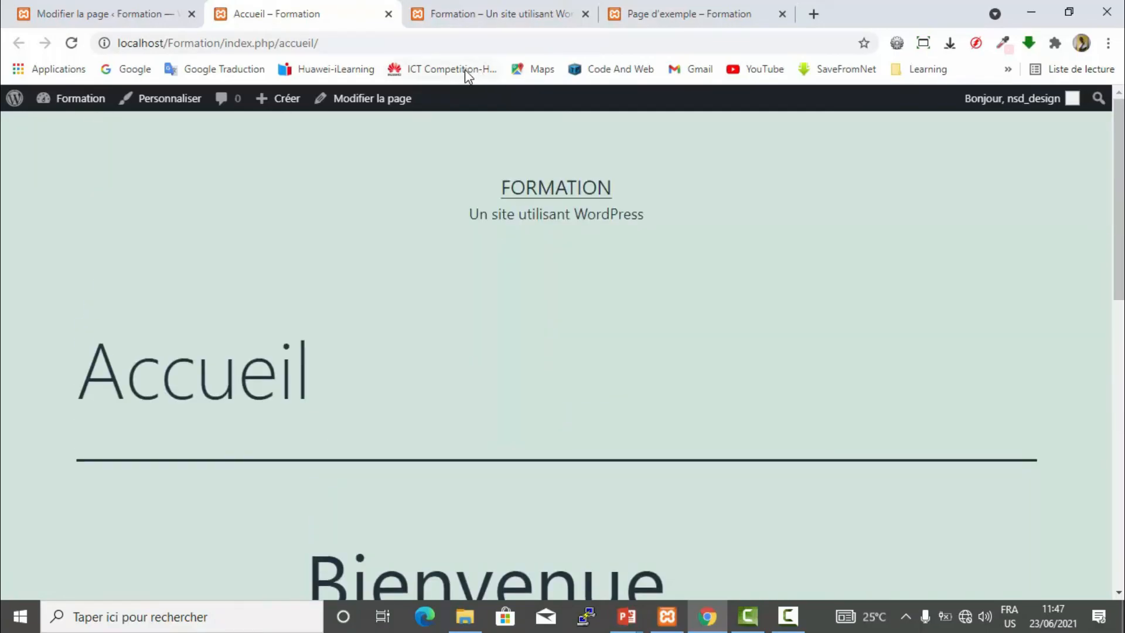
{"action": "left_click", "coordinate": [388, 13]}
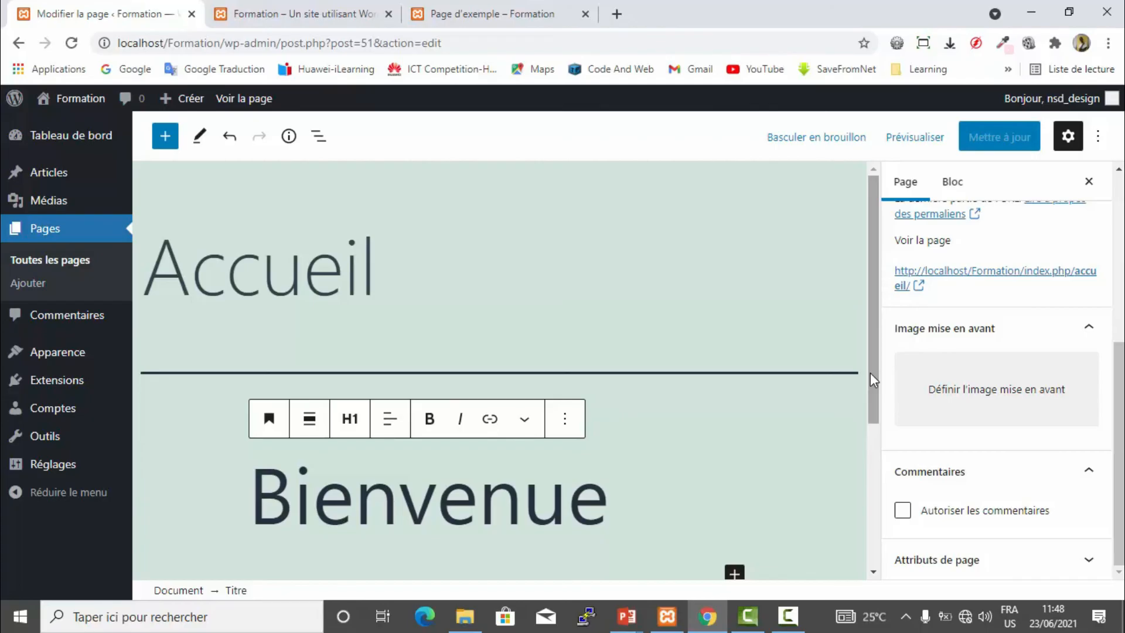
Upload the tiger photo from the Pictures folder and set it as the Accueil page's featured image
{"action": "left_click", "coordinate": [1024, 395]}
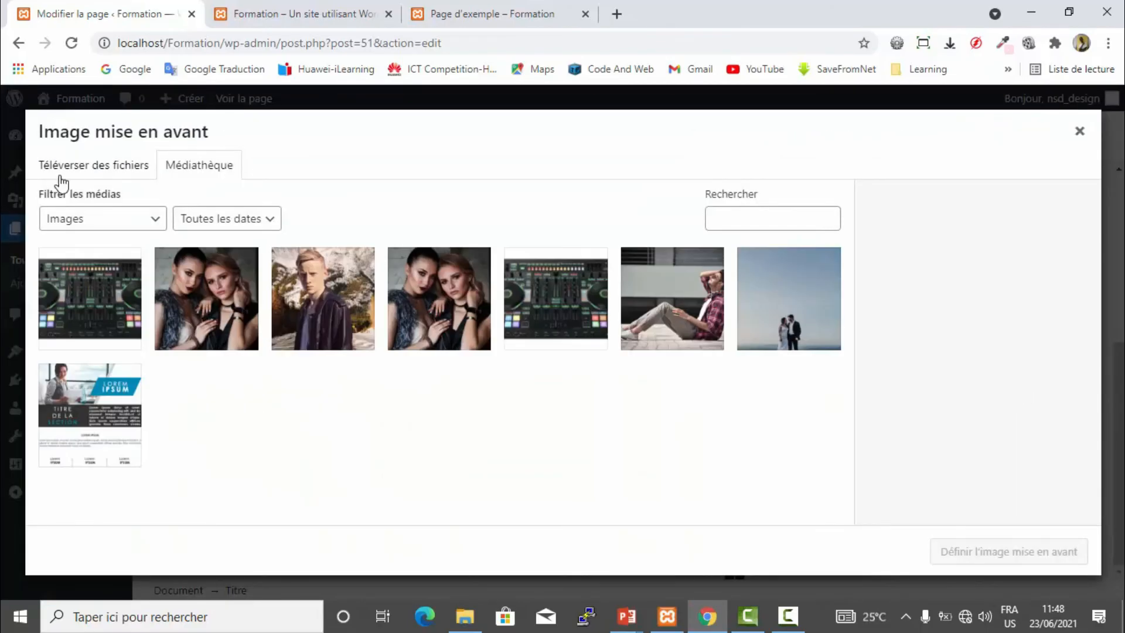
{"action": "left_click", "coordinate": [72, 178]}
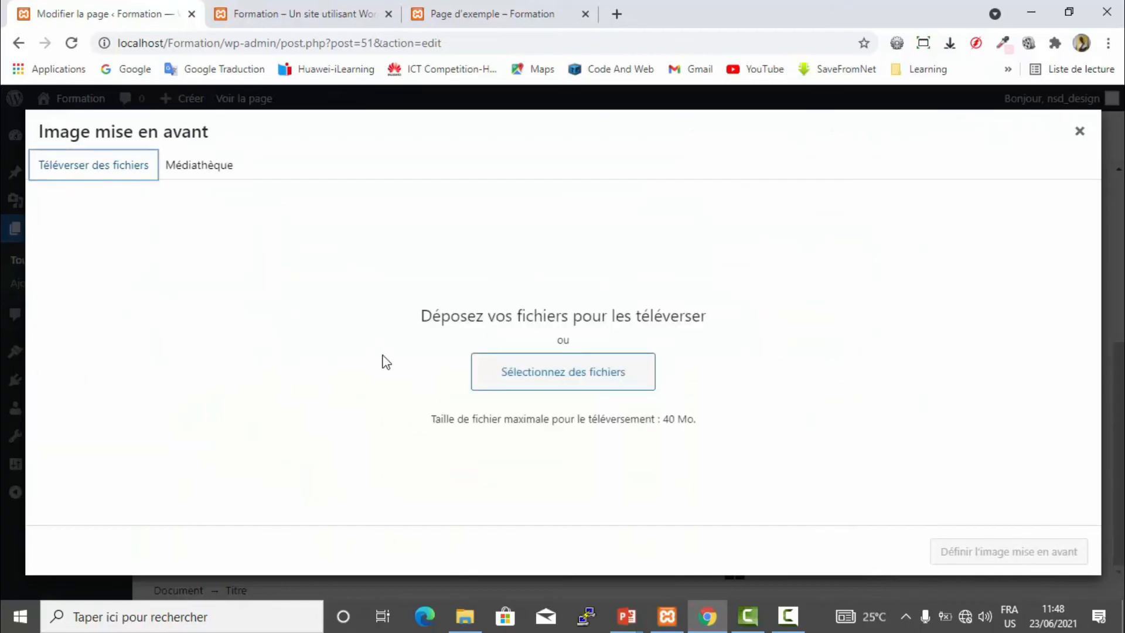
{"action": "left_click", "coordinate": [584, 370]}
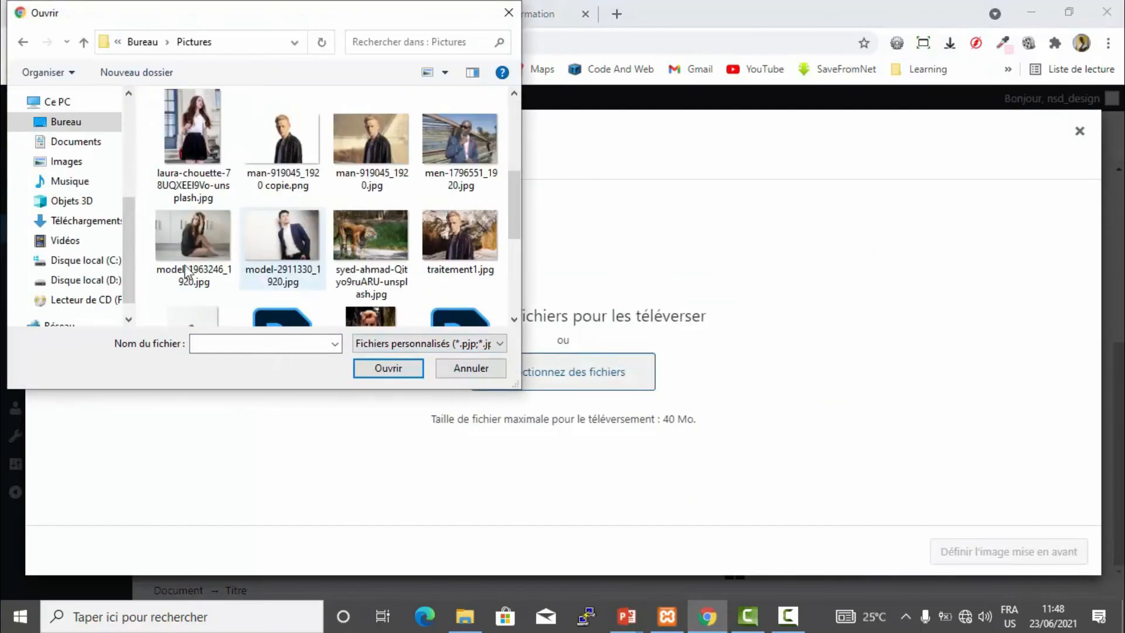
{"action": "left_click", "coordinate": [356, 240]}
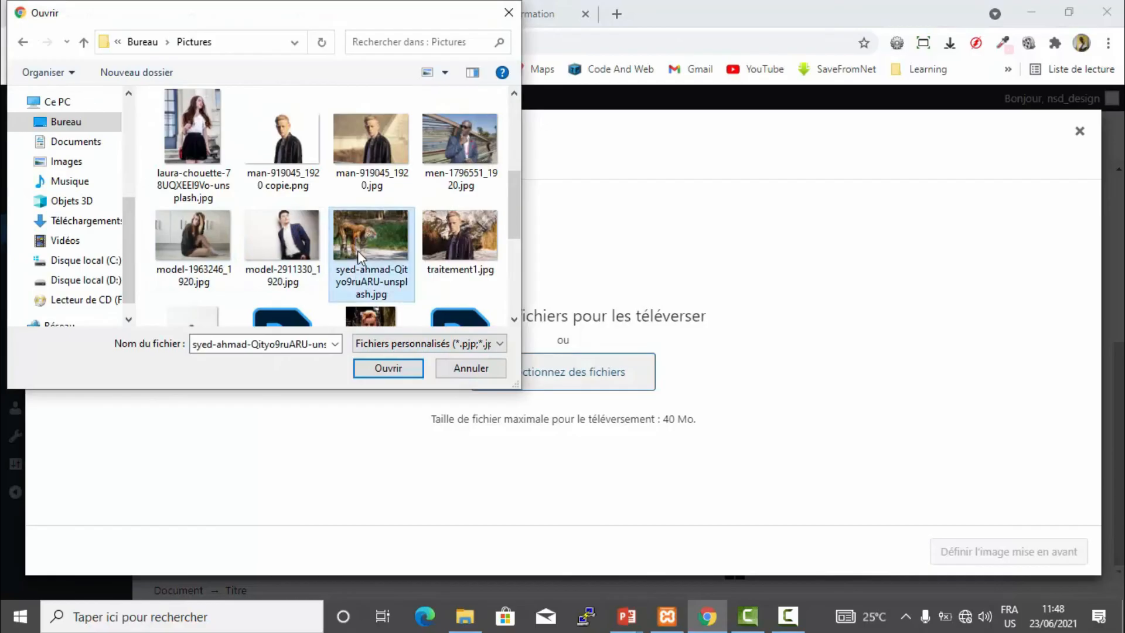
{"action": "left_click", "coordinate": [385, 370]}
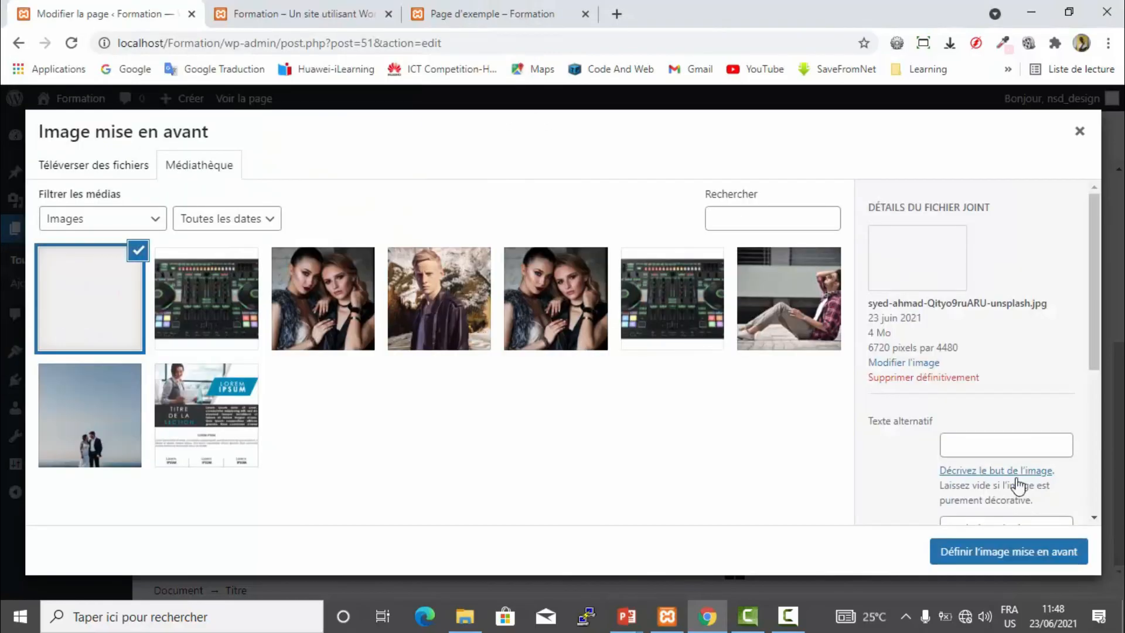
{"action": "left_click", "coordinate": [977, 551]}
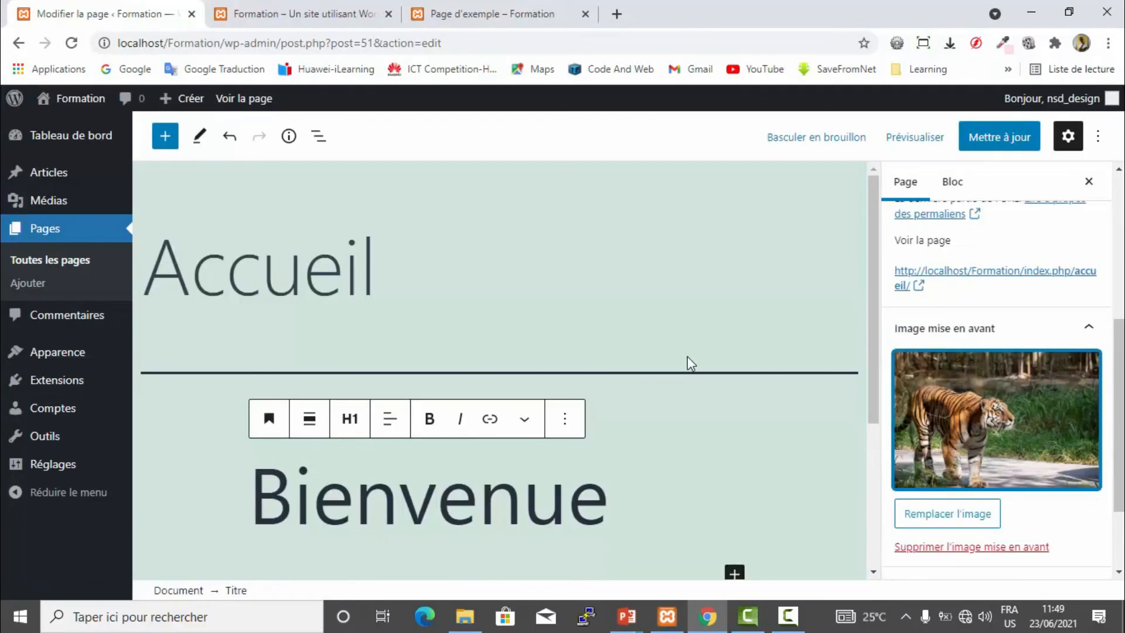
Update the Accueil page and check the featured image on the published page, closing that view when done
{"action": "scroll", "coordinate": [692, 364], "scroll_direction": "down", "scroll_amount": 4}
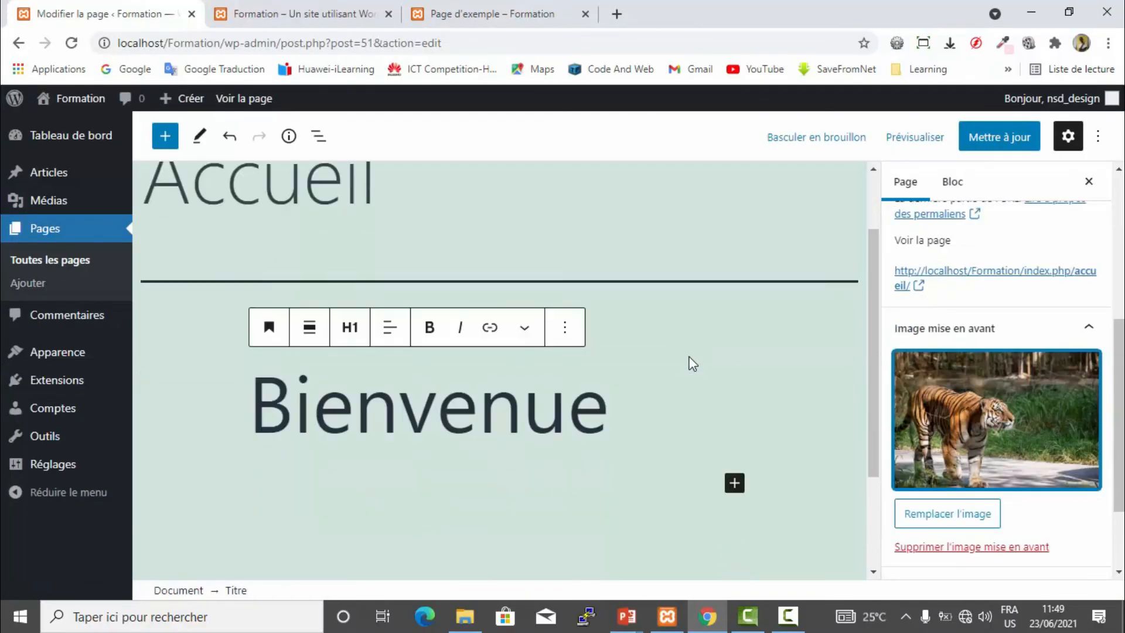
{"action": "left_click", "coordinate": [1010, 138]}
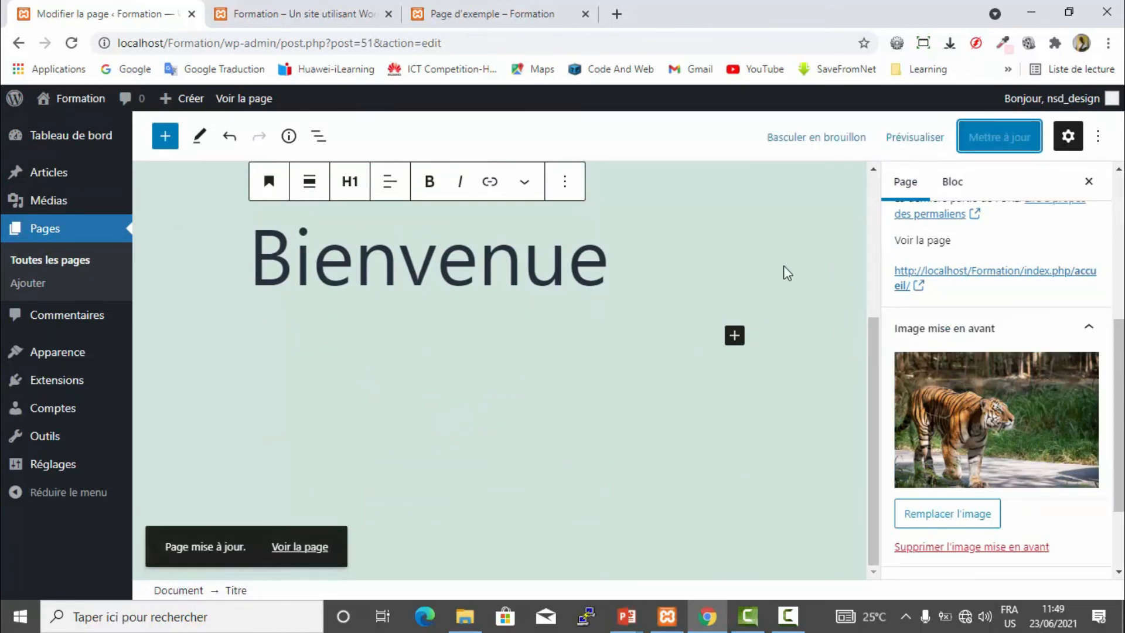
{"action": "left_click", "coordinate": [989, 280]}
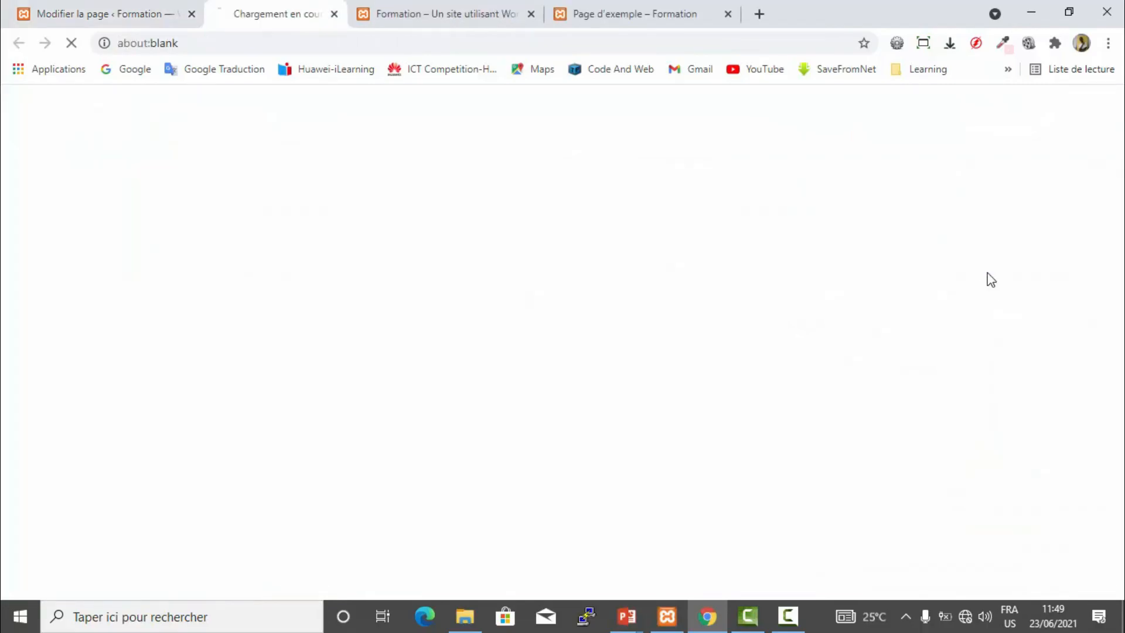
{"action": "scroll", "coordinate": [352, 248], "scroll_direction": "down", "scroll_amount": 8}
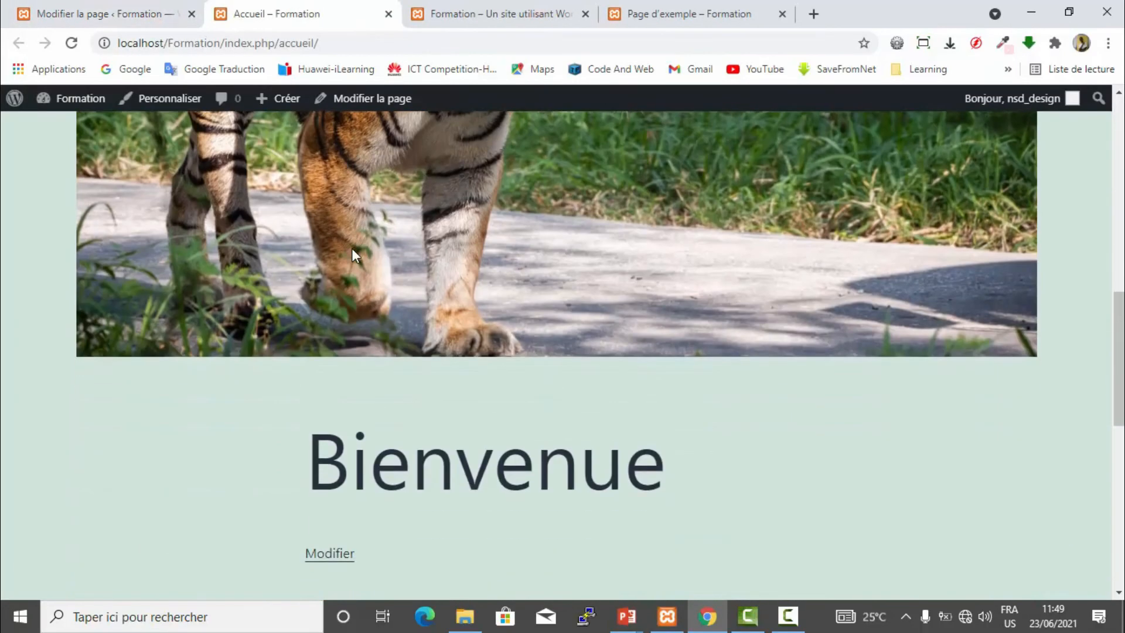
{"action": "key", "text": "ctrl+w"}
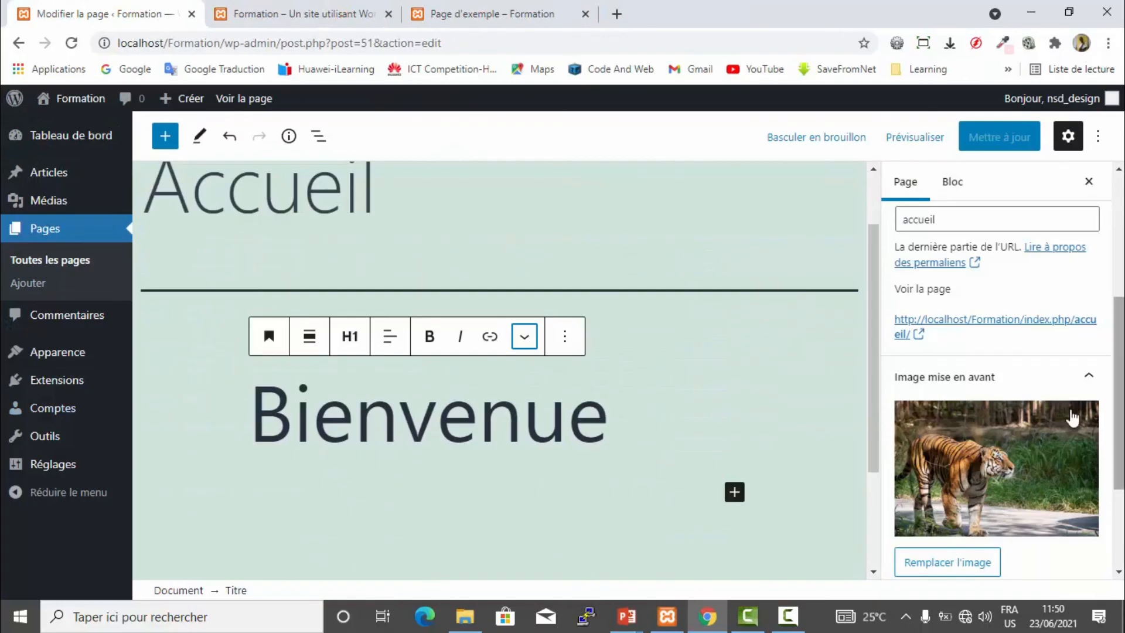
Compare the site's home page and its address with those of the published Accueil page
{"action": "scroll", "coordinate": [949, 476], "scroll_direction": "down", "scroll_amount": 2}
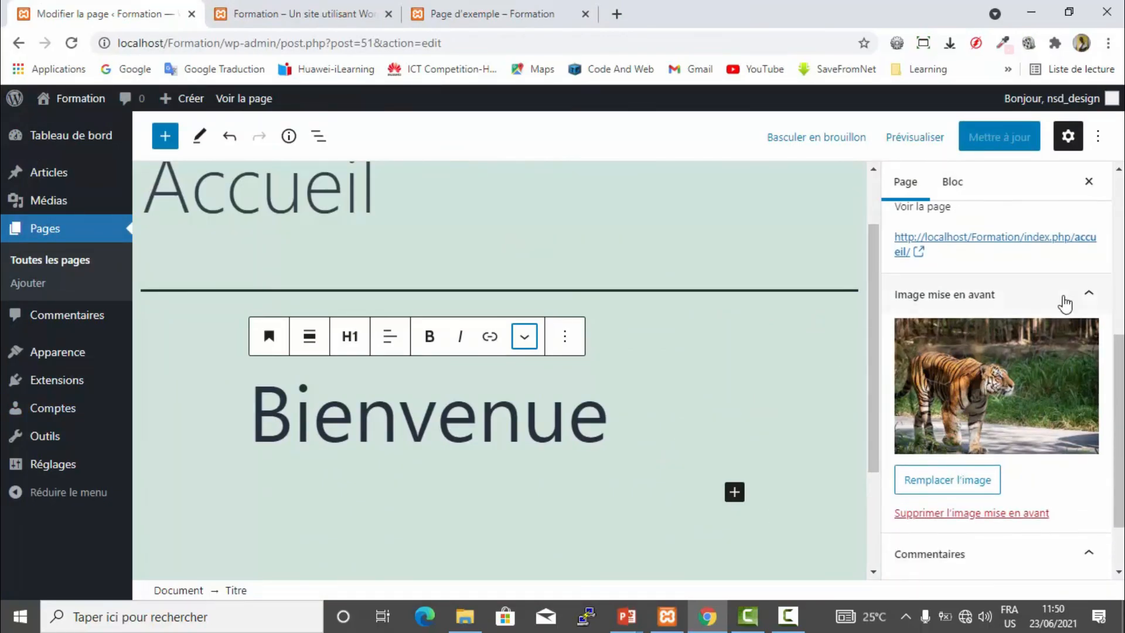
{"action": "left_click", "coordinate": [266, 12]}
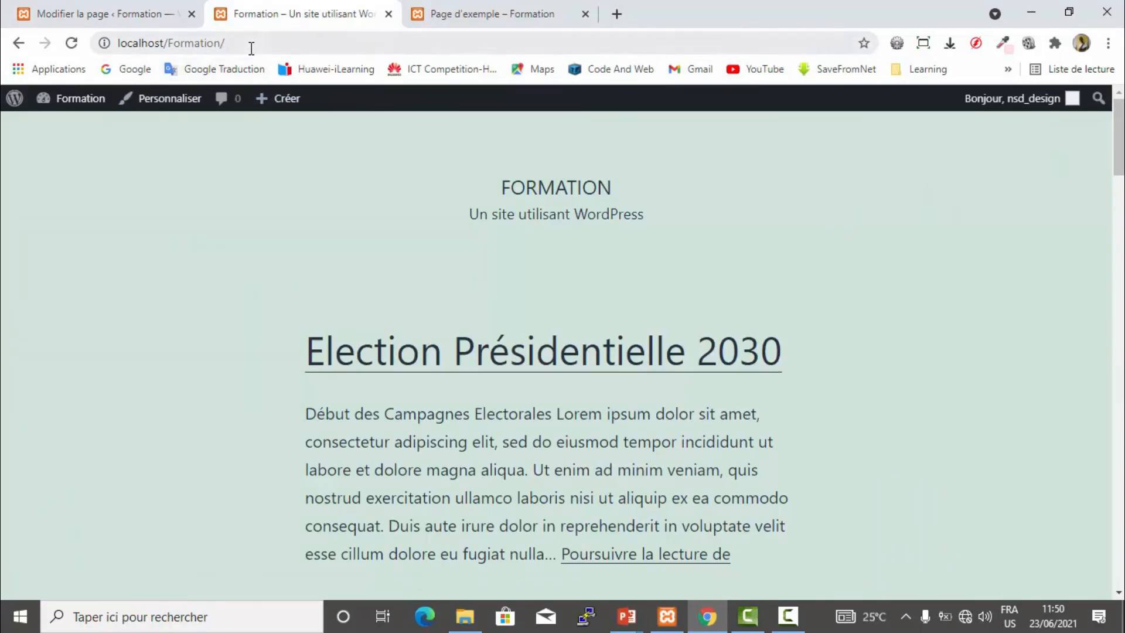
{"action": "left_click", "coordinate": [129, 16]}
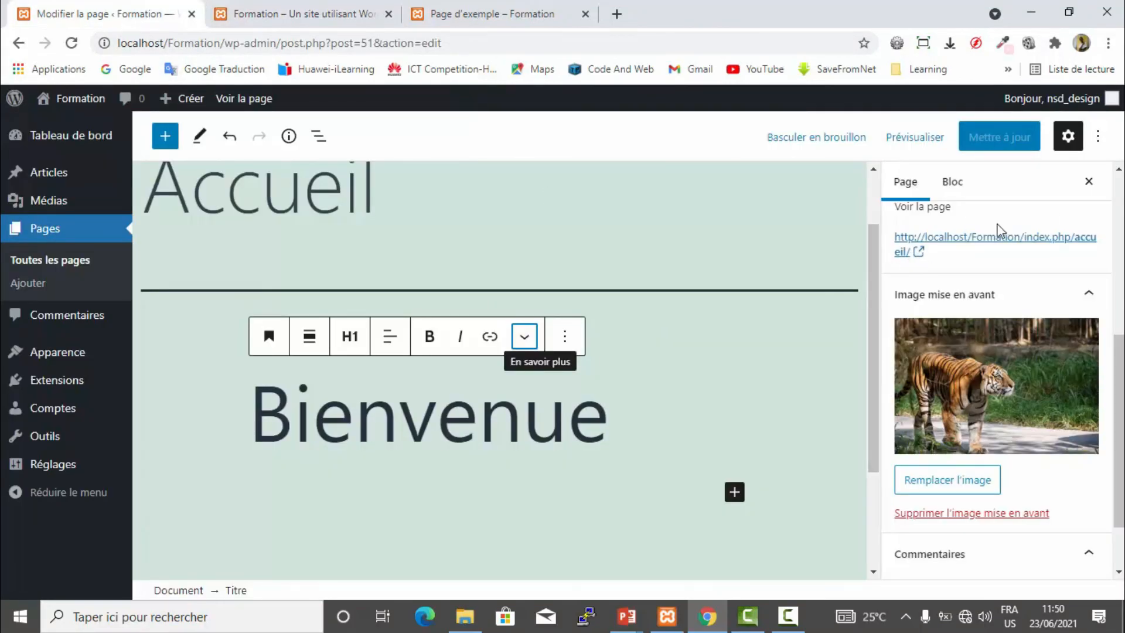
{"action": "left_click", "coordinate": [950, 239]}
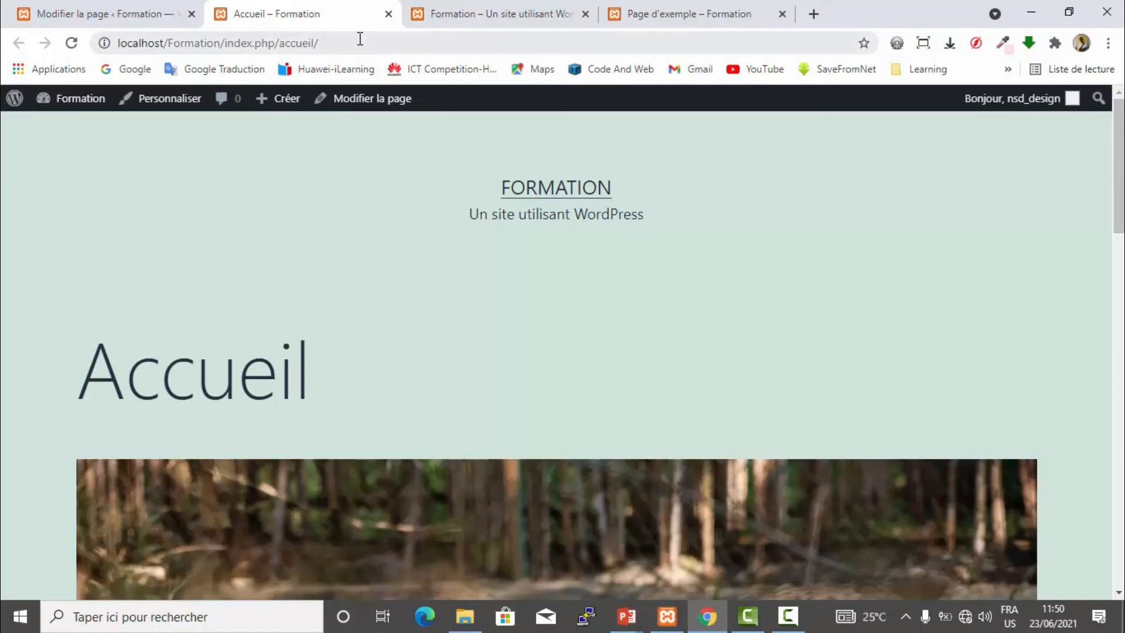
{"action": "left_click", "coordinate": [326, 38]}
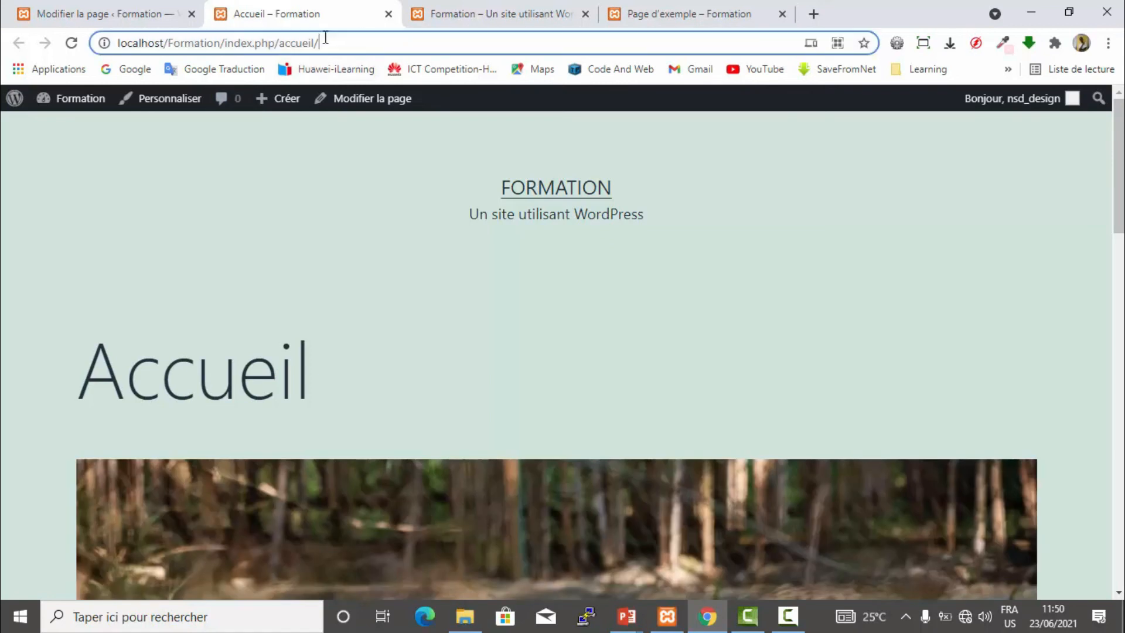